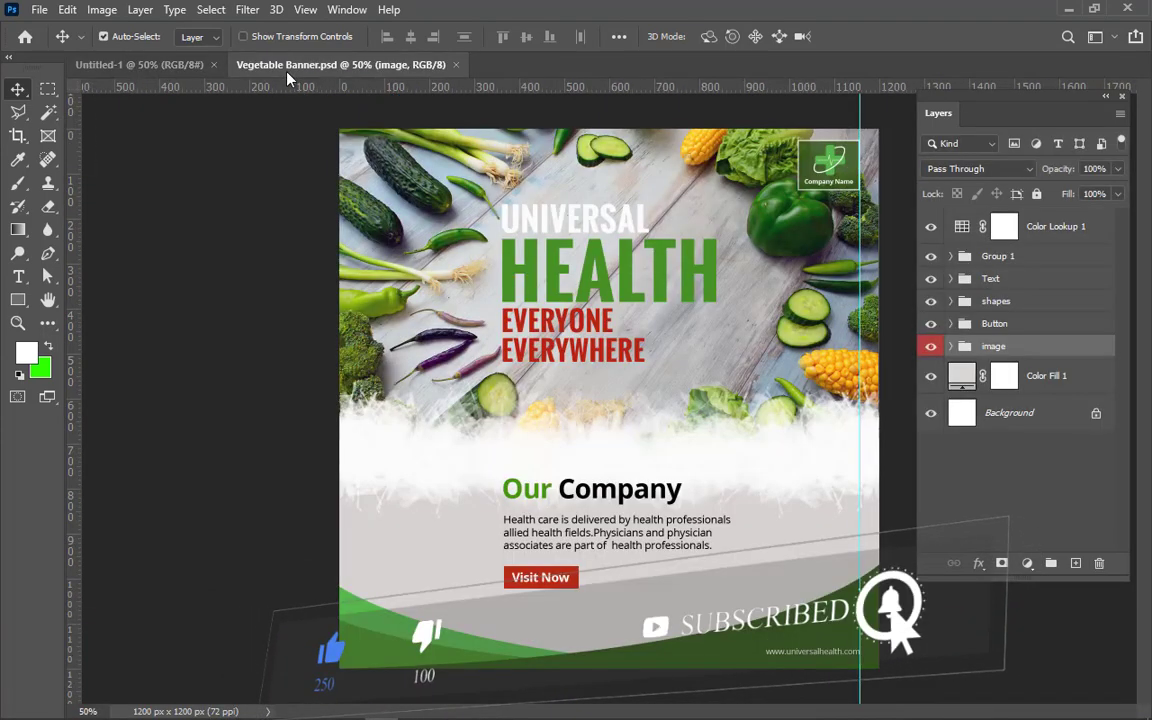
Step: Move the Vegetable Banner document ahead of Untitled-1 in the document order and switch to Untitled-1
drag(257, 64, 153, 57)
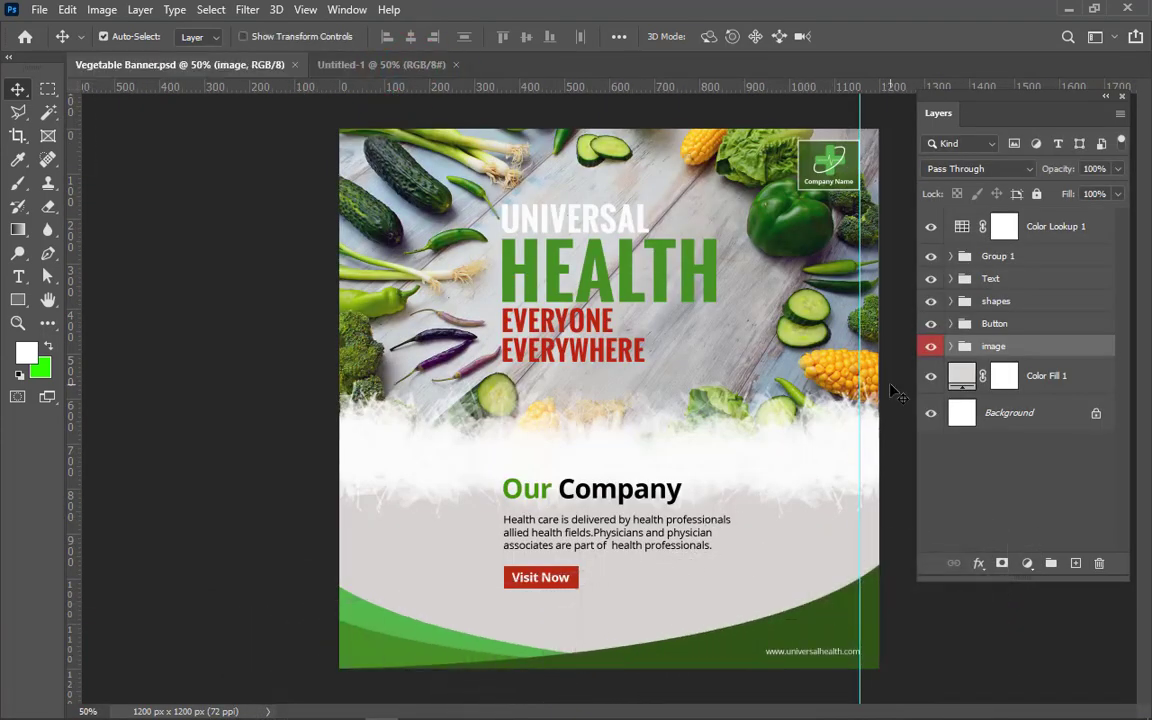
click(401, 66)
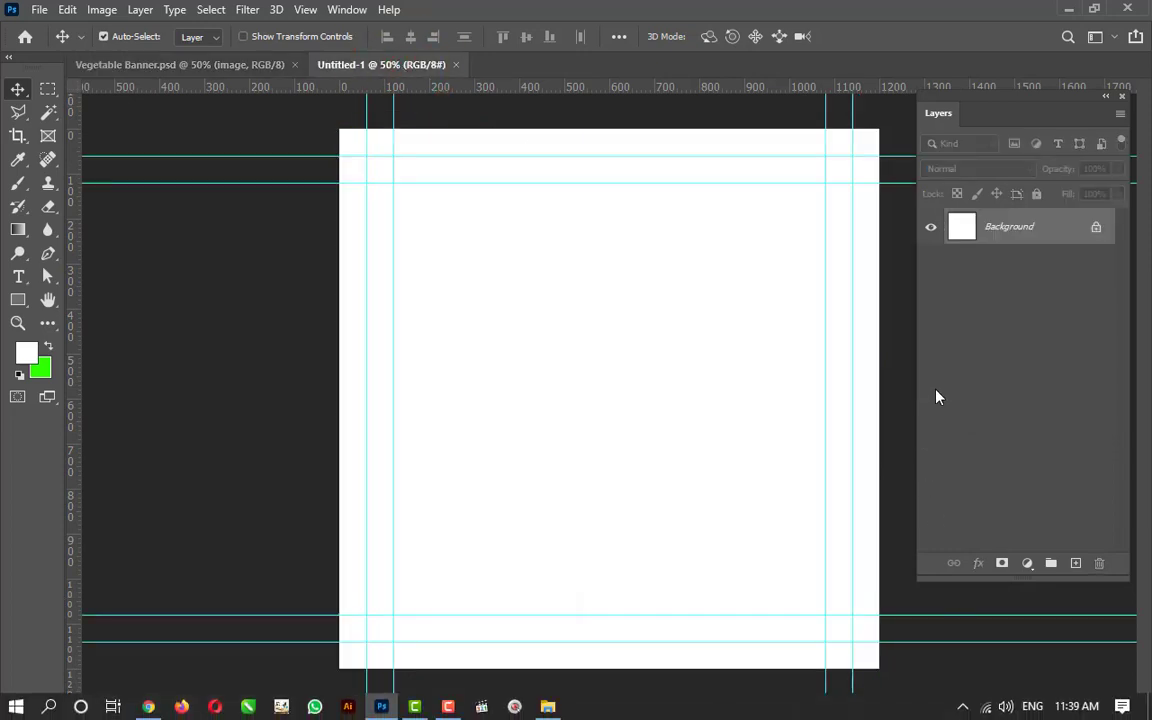
click(931, 232)
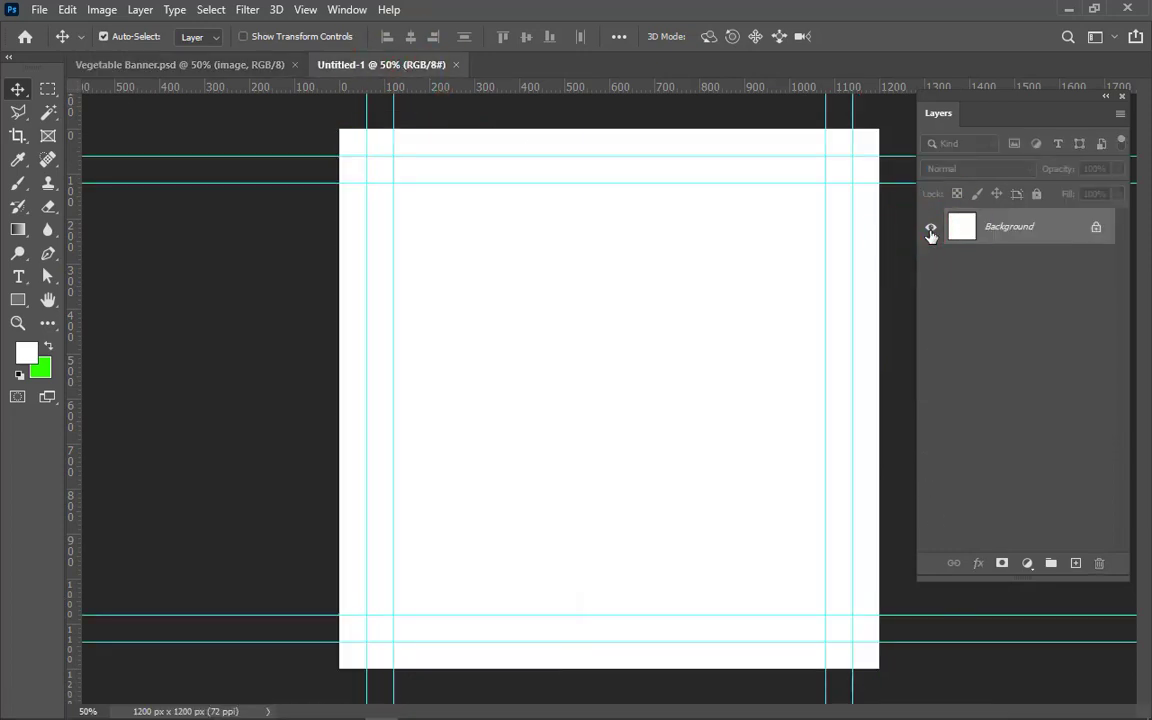
Step: Add a Solid Color fill layer above the Background, trying the green swatch color before settling on white (ffffff)
click(1027, 563)
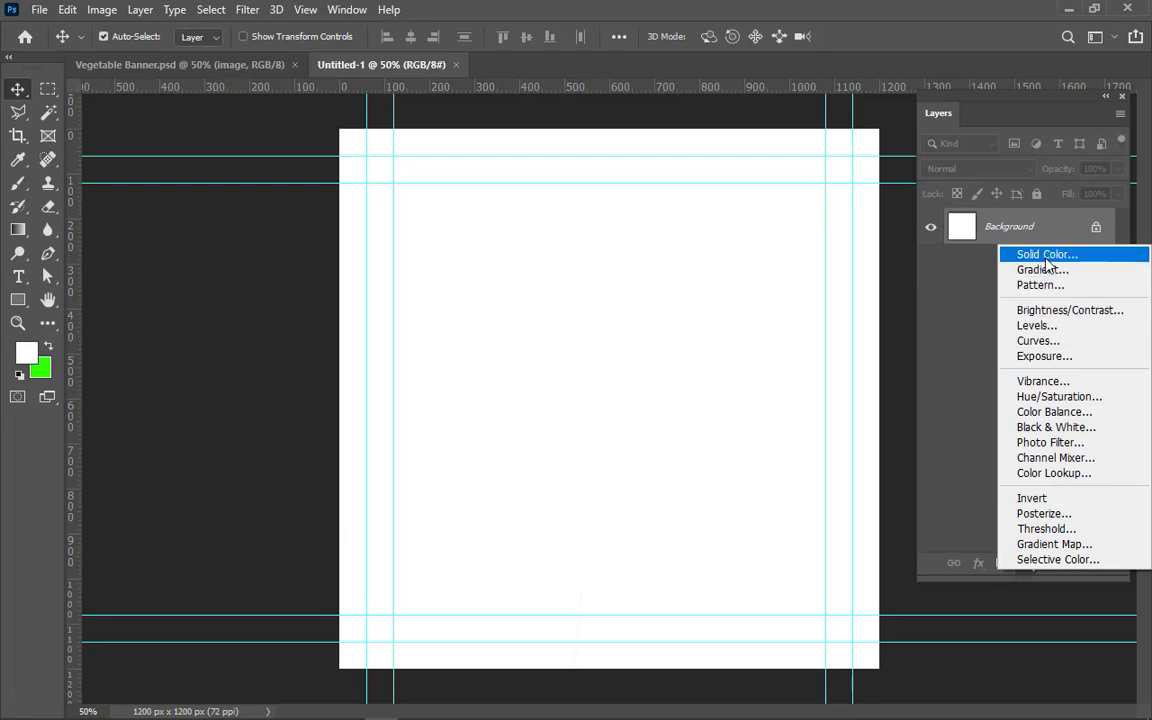
click(950, 245)
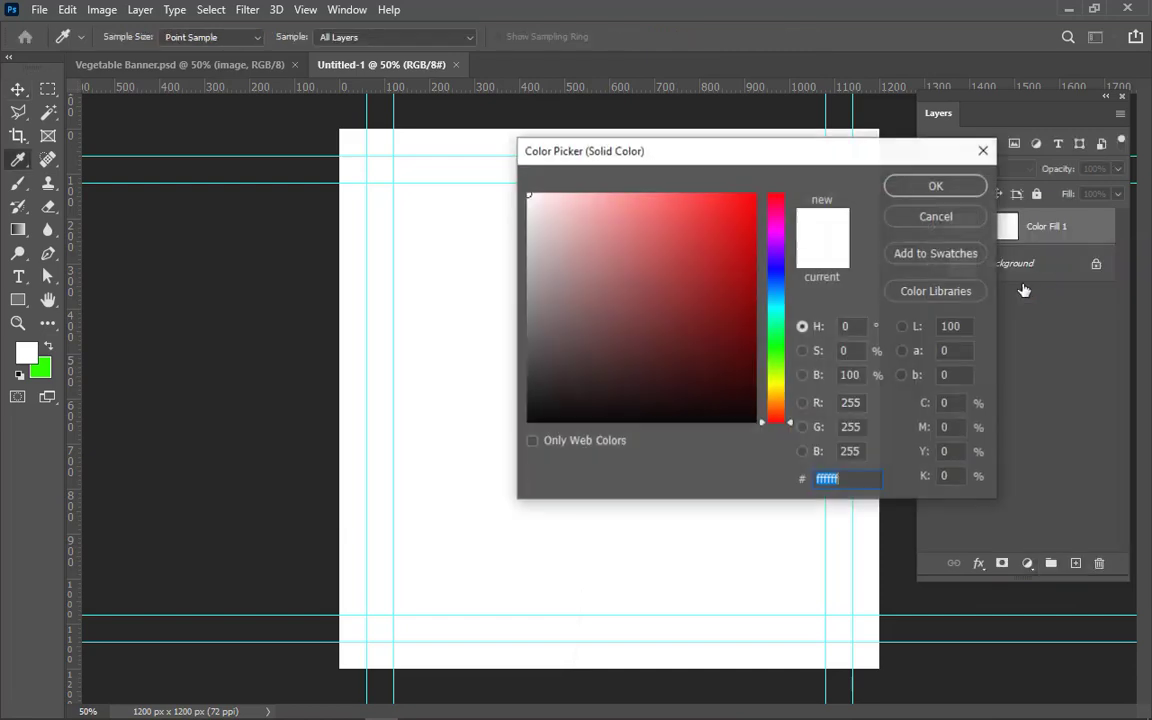
click(936, 186)
double_click(960, 220)
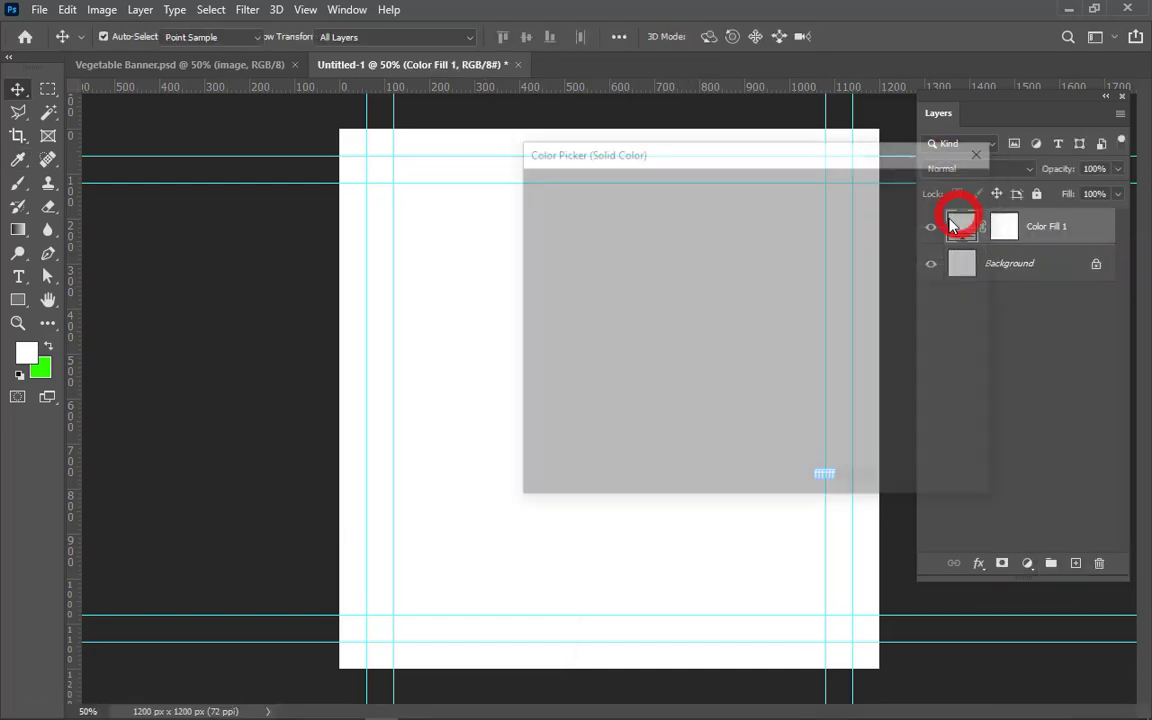
click(38, 372)
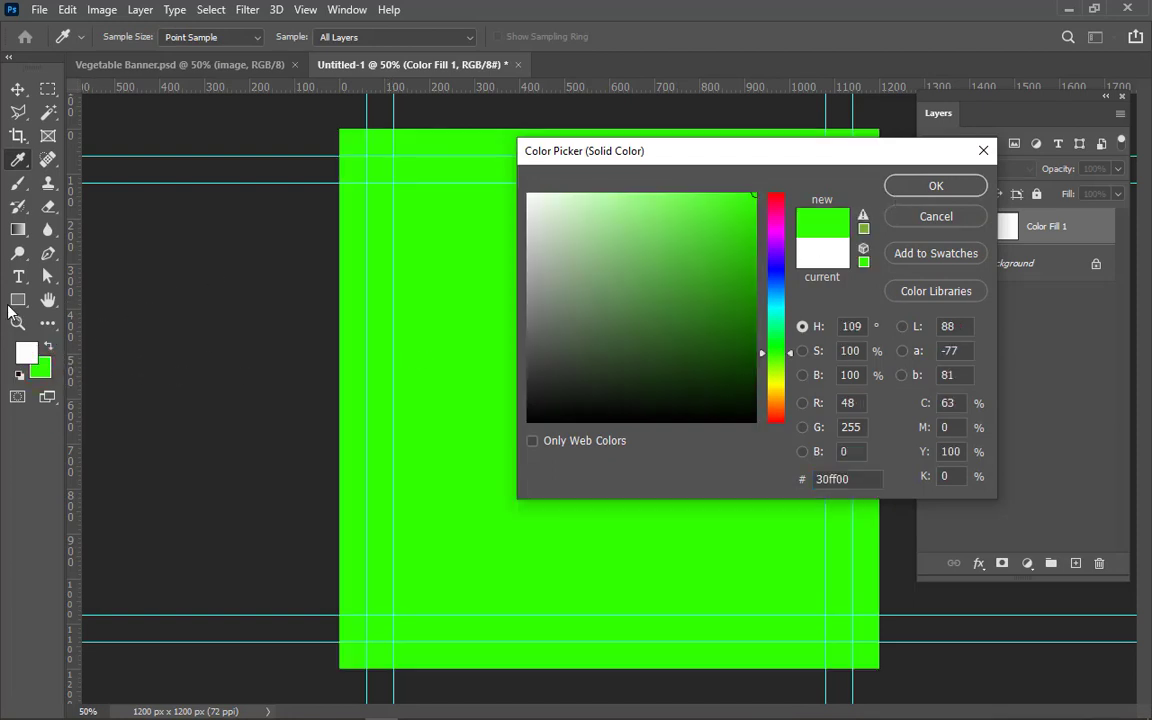
click(28, 355)
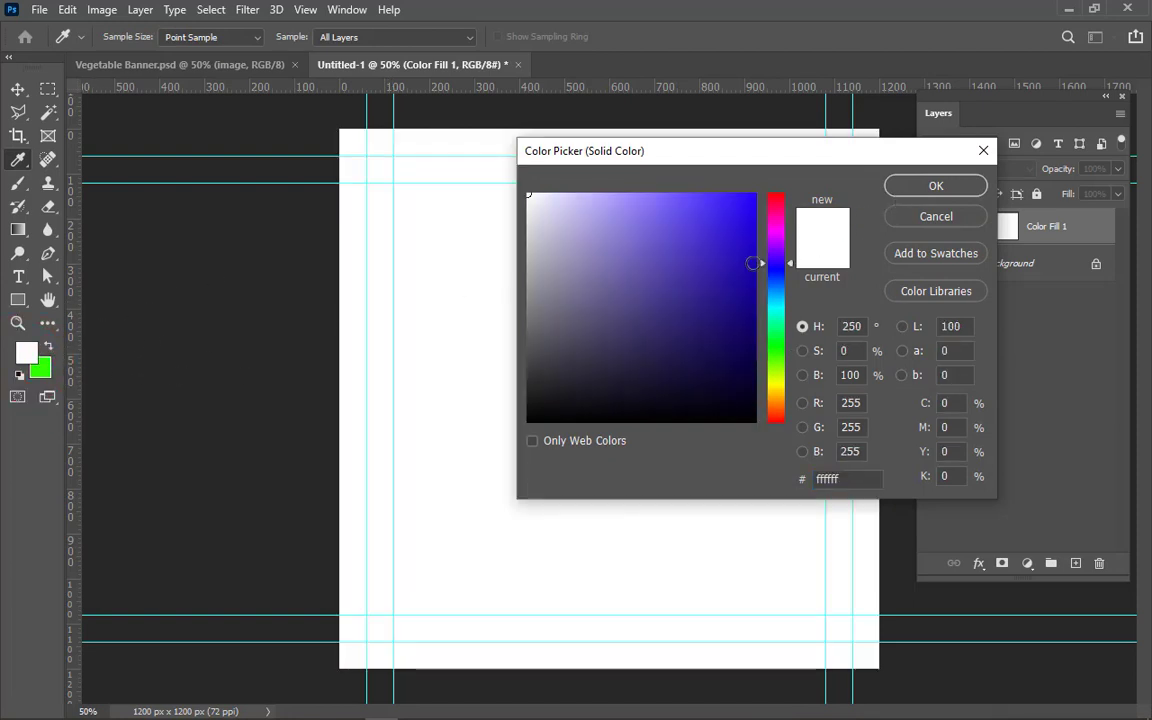
click(920, 190)
Step: Toggle layer visibility in Vegetable Banner to examine what the image group contributes to the design
click(212, 65)
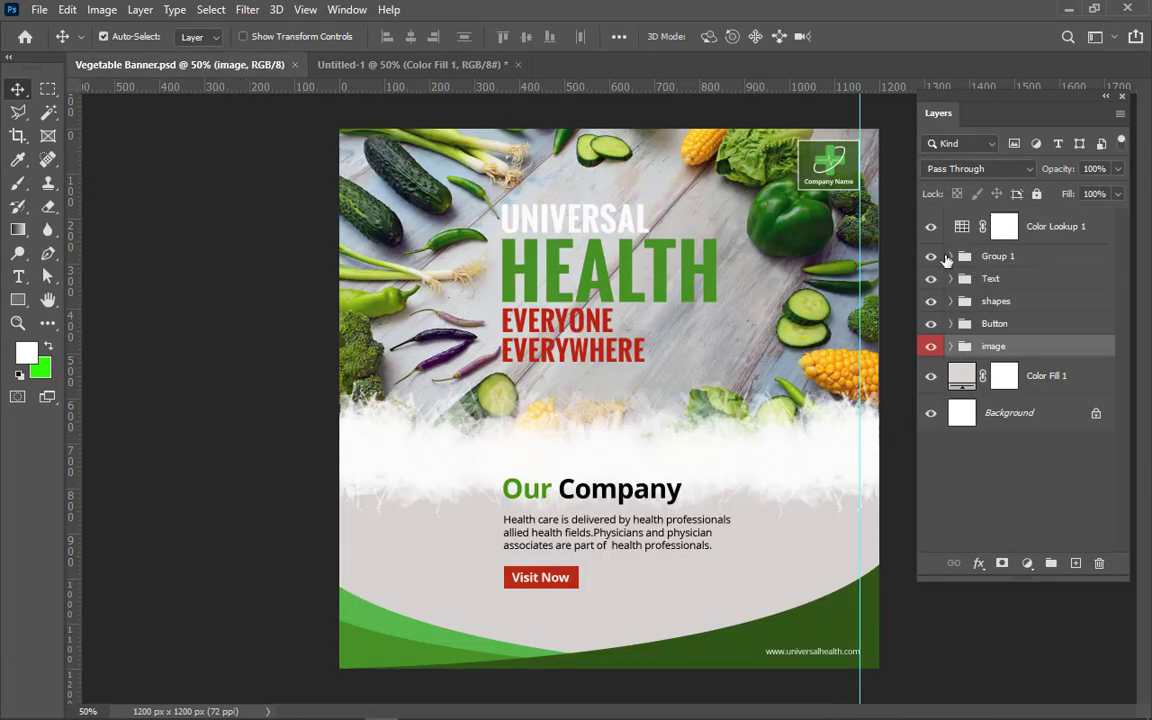
click(931, 229)
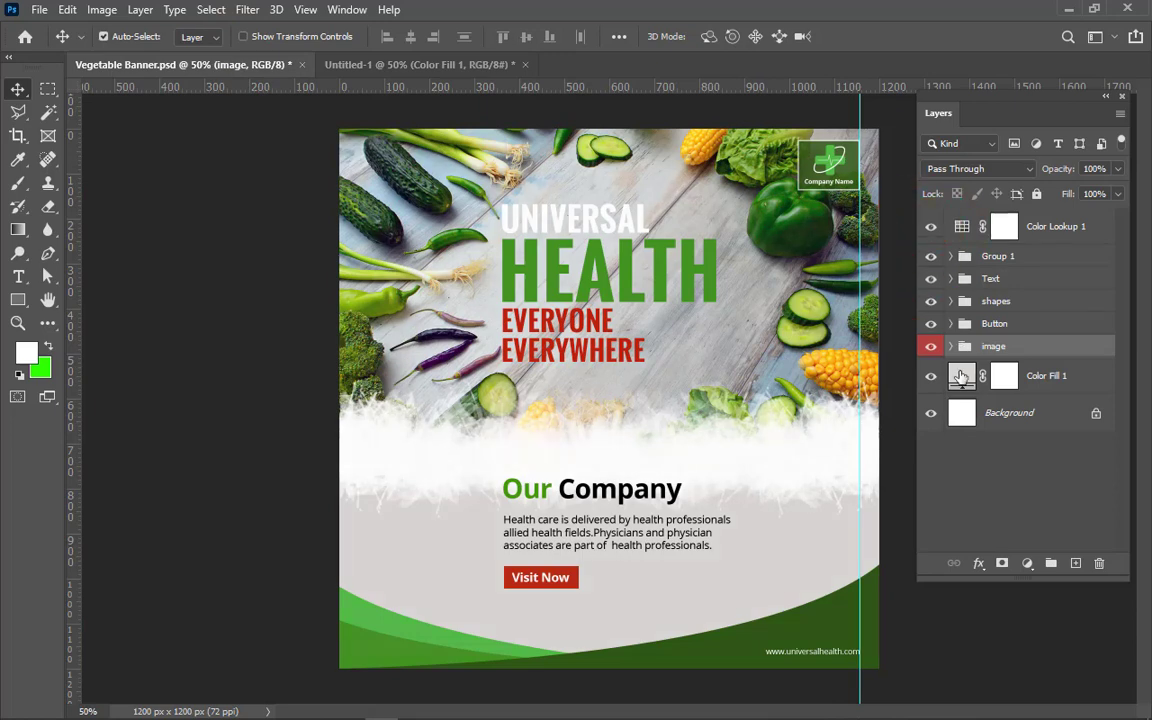
click(931, 349)
click(931, 349)
click(931, 349)
click(931, 349)
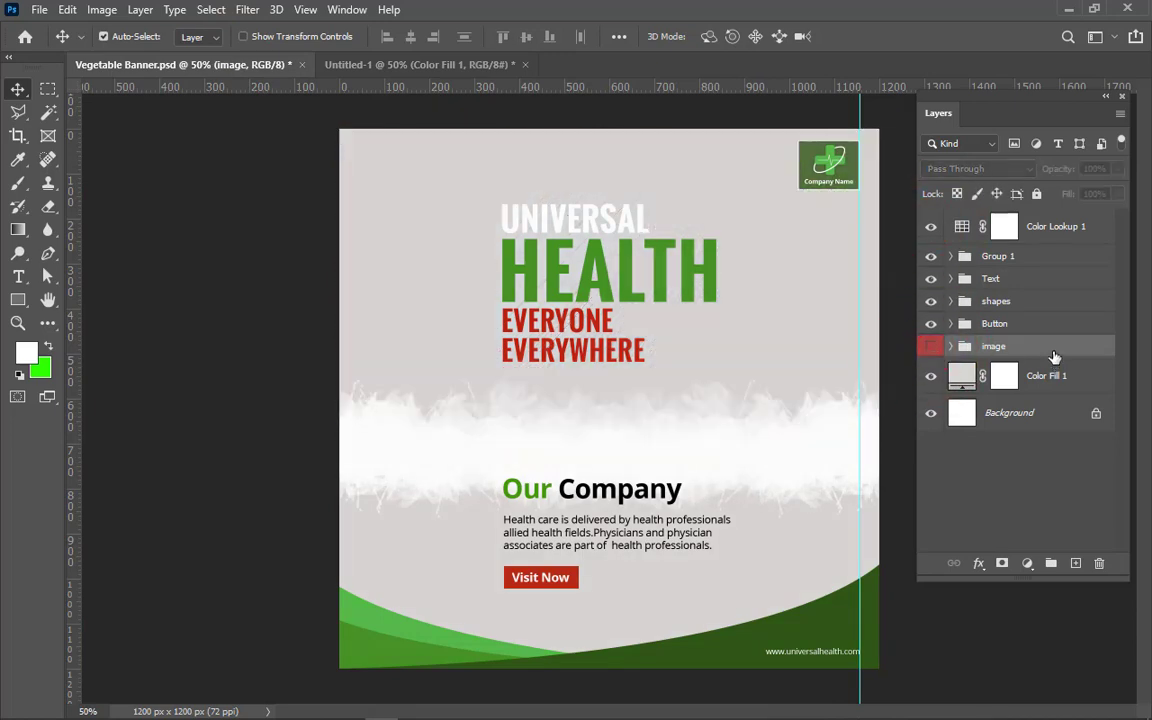
click(931, 347)
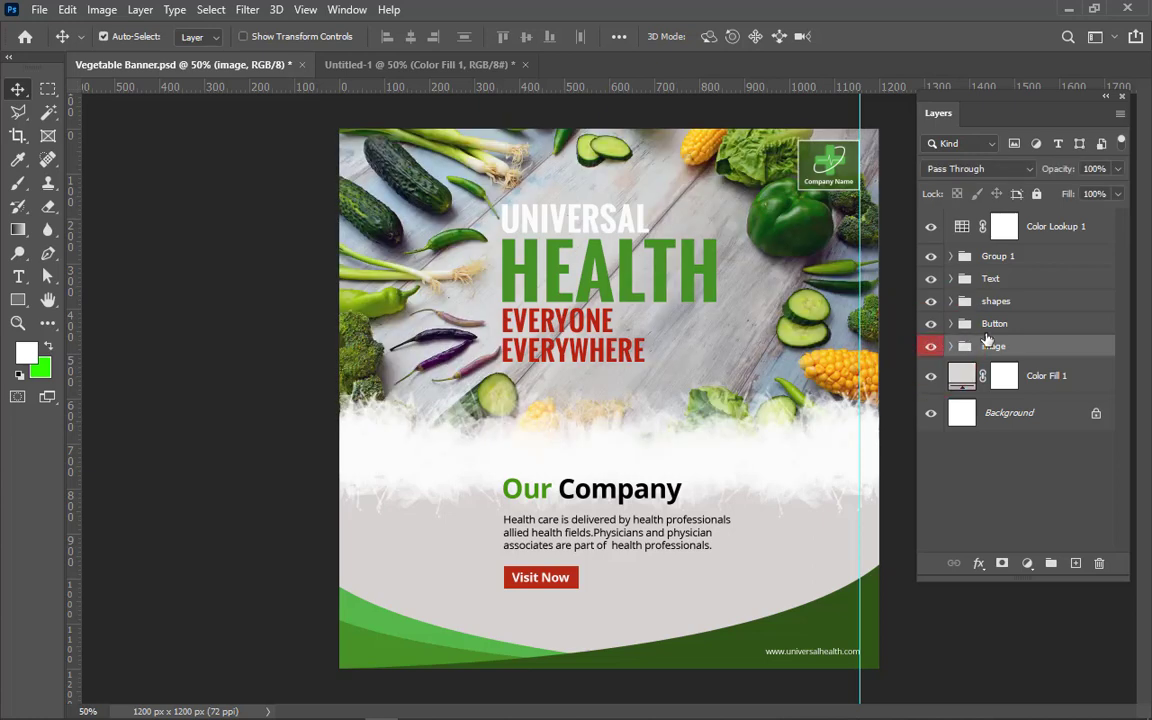
Step: Copy the Color Fill 1 layer and the image group from Vegetable Banner into Untitled-1, aligned to the canvas
click(1014, 416)
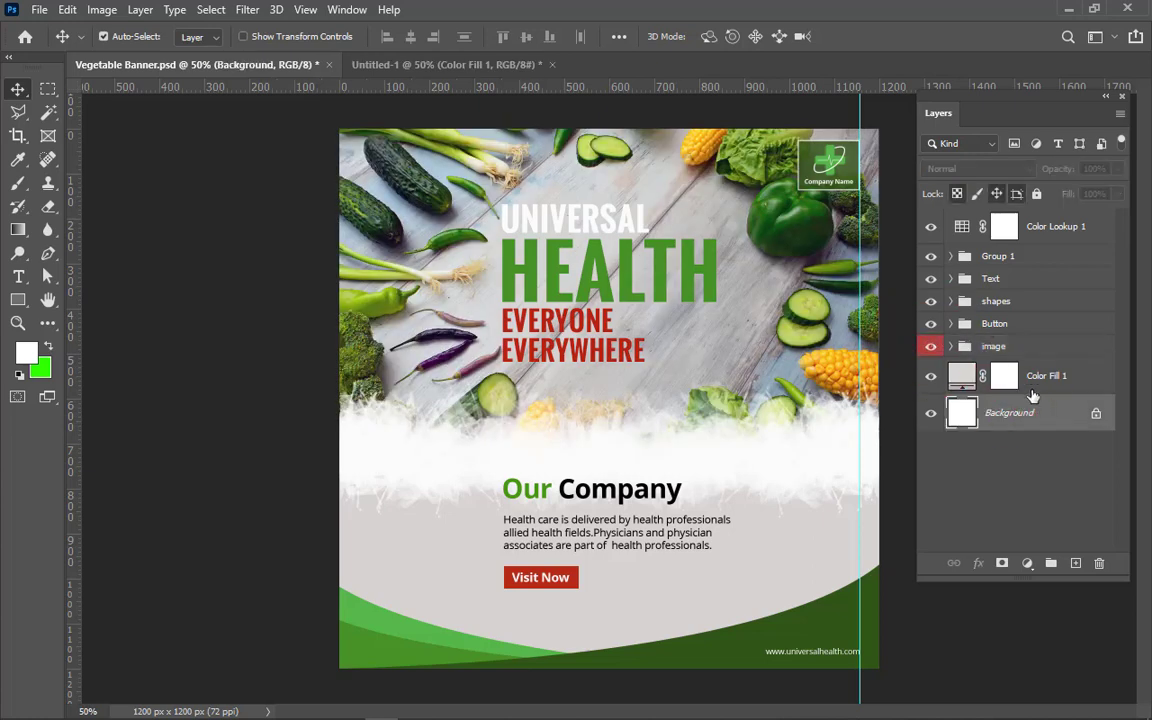
click(1035, 388)
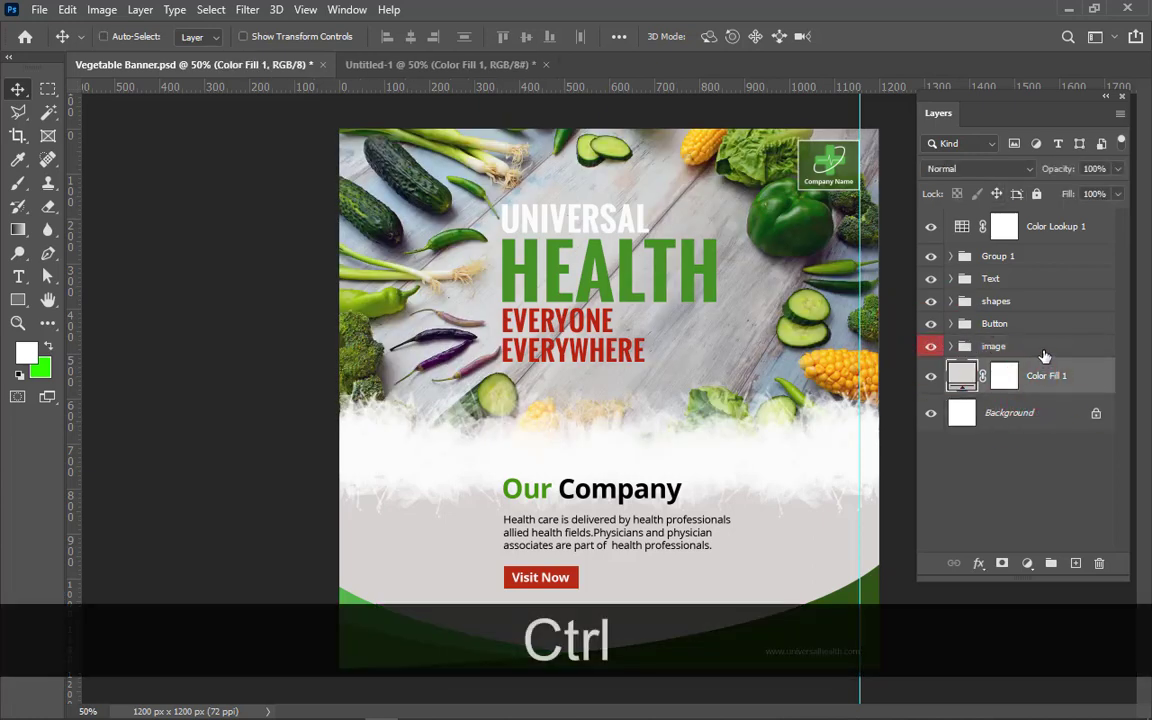
ctrl+click(1042, 354)
drag(1045, 357, 609, 420)
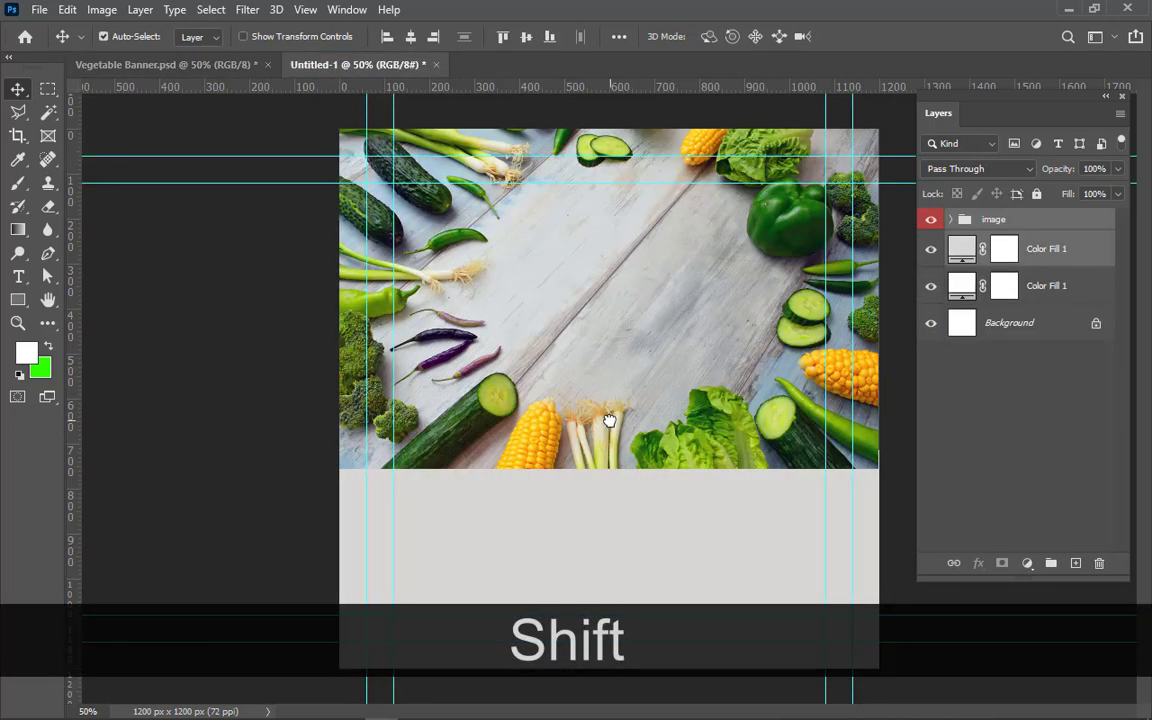
Step: Expand the image group and toggle the vegetable photo layer's visibility to examine what lies beneath it
click(953, 220)
click(975, 258)
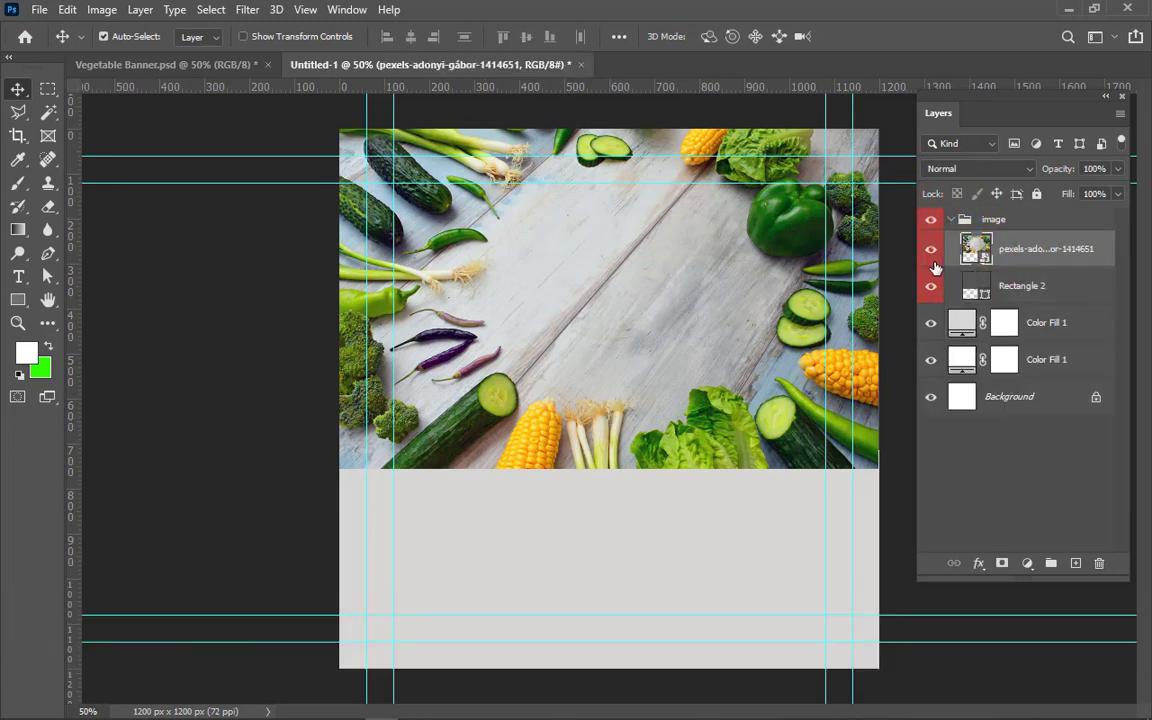
click(932, 255)
click(932, 255)
Step: Try clipping the vegetable photo to the Rectangle 2 layer and undo it
key(alt)
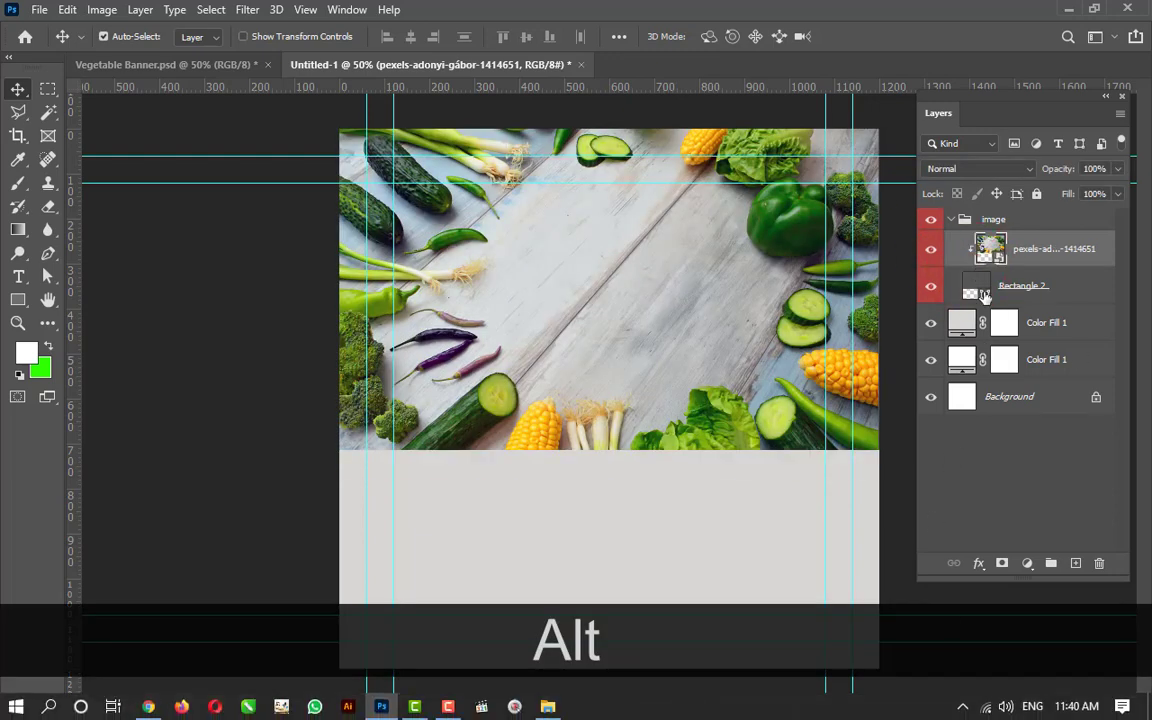
alt+click(976, 268)
key(ctrl+z)
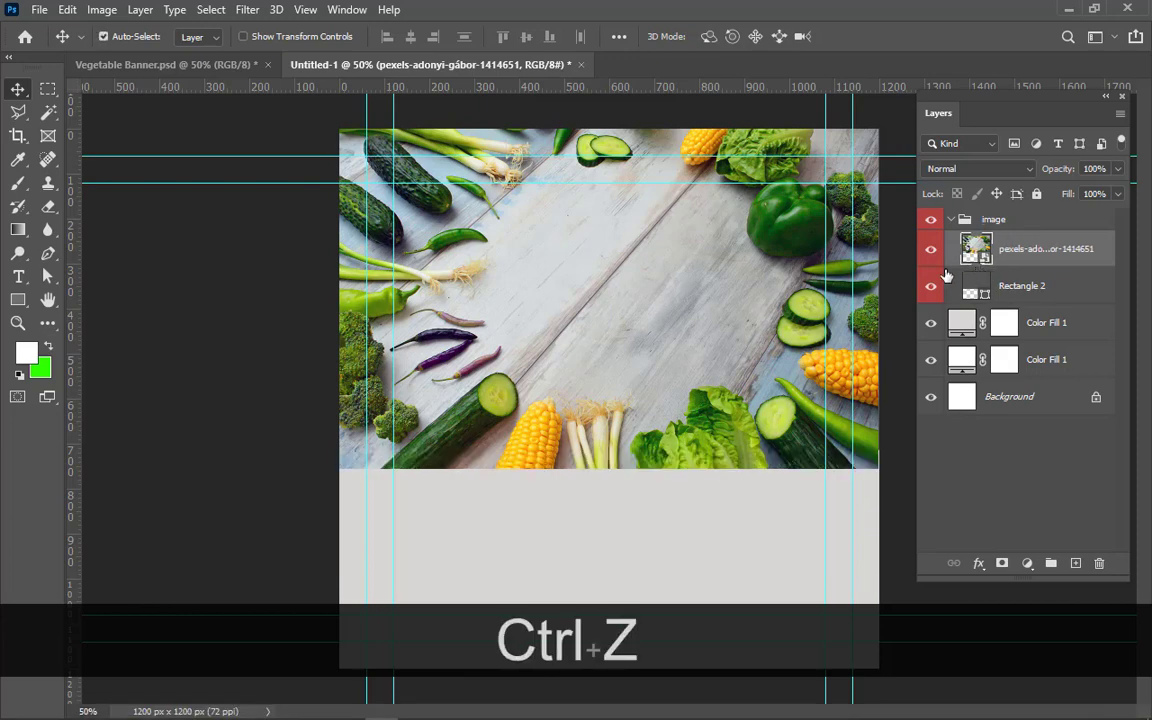
Step: Clip the vegetable photo layer to Rectangle 2 with a clipping mask and check it by toggling both layers' visibility
click(932, 251)
click(932, 251)
click(978, 288)
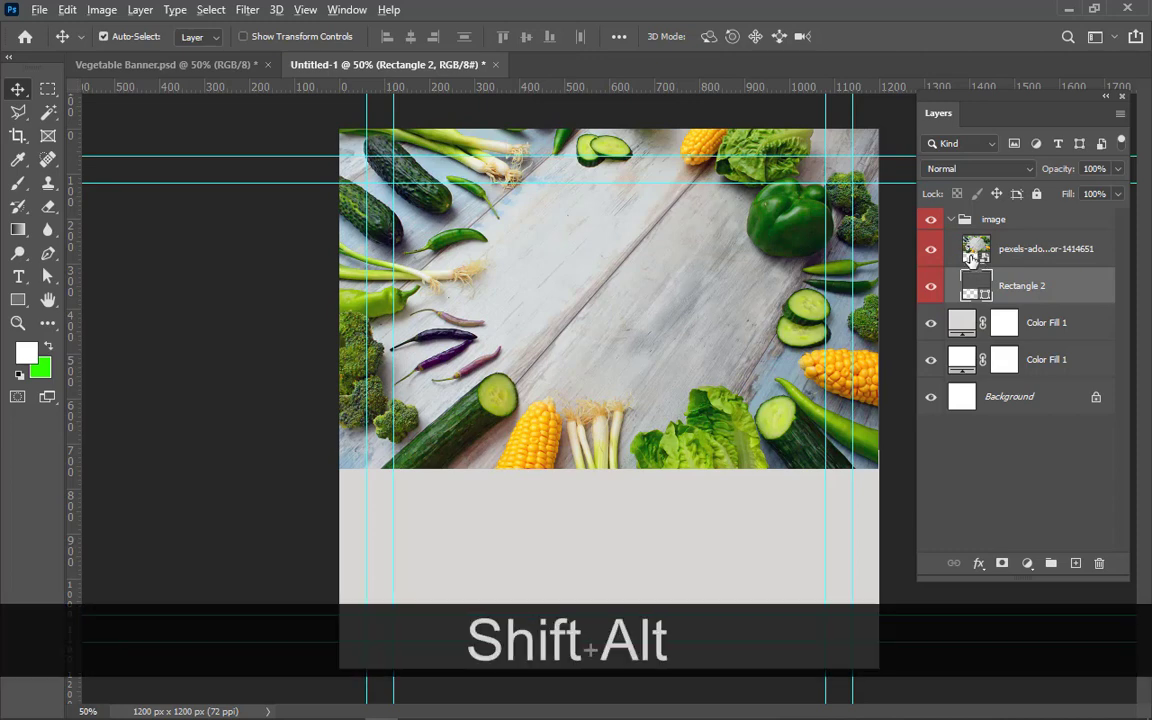
alt+shift+click(972, 264)
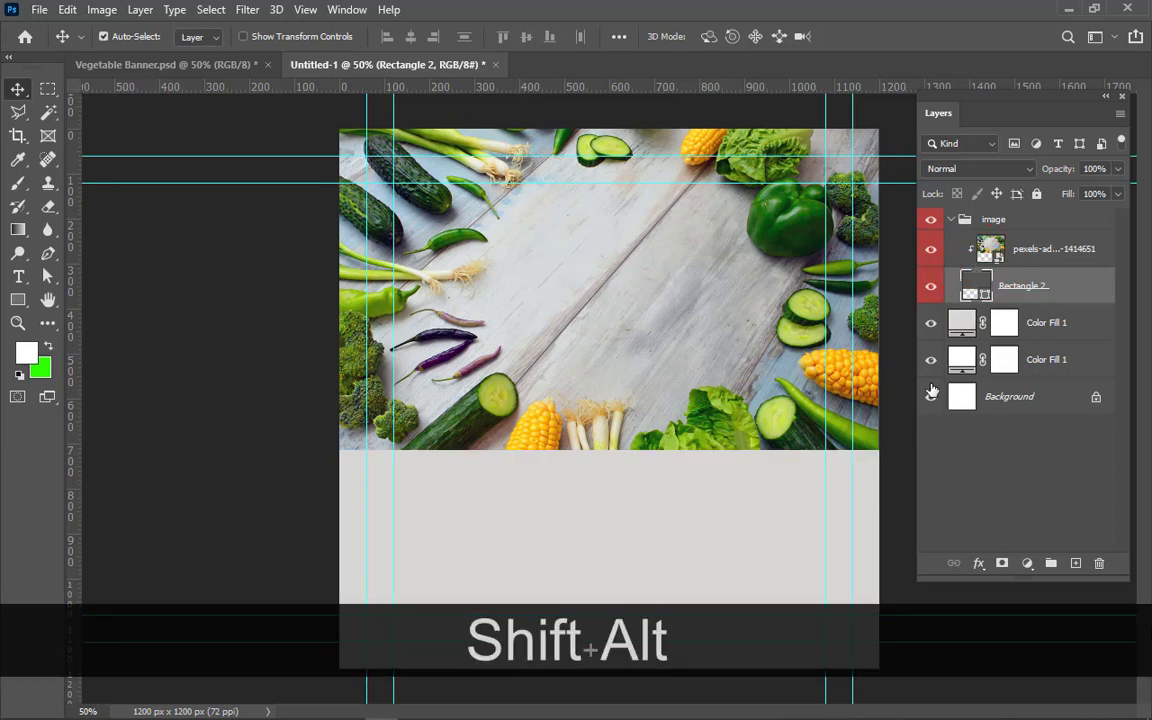
click(932, 288)
click(932, 288)
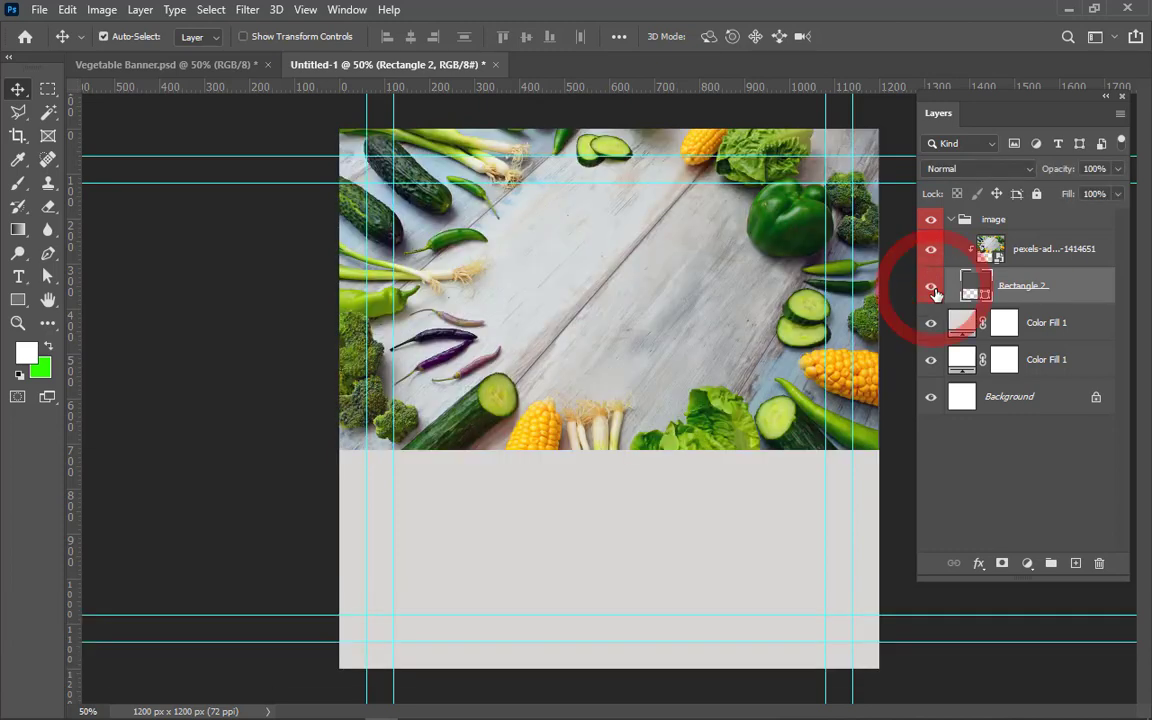
click(932, 250)
click(932, 250)
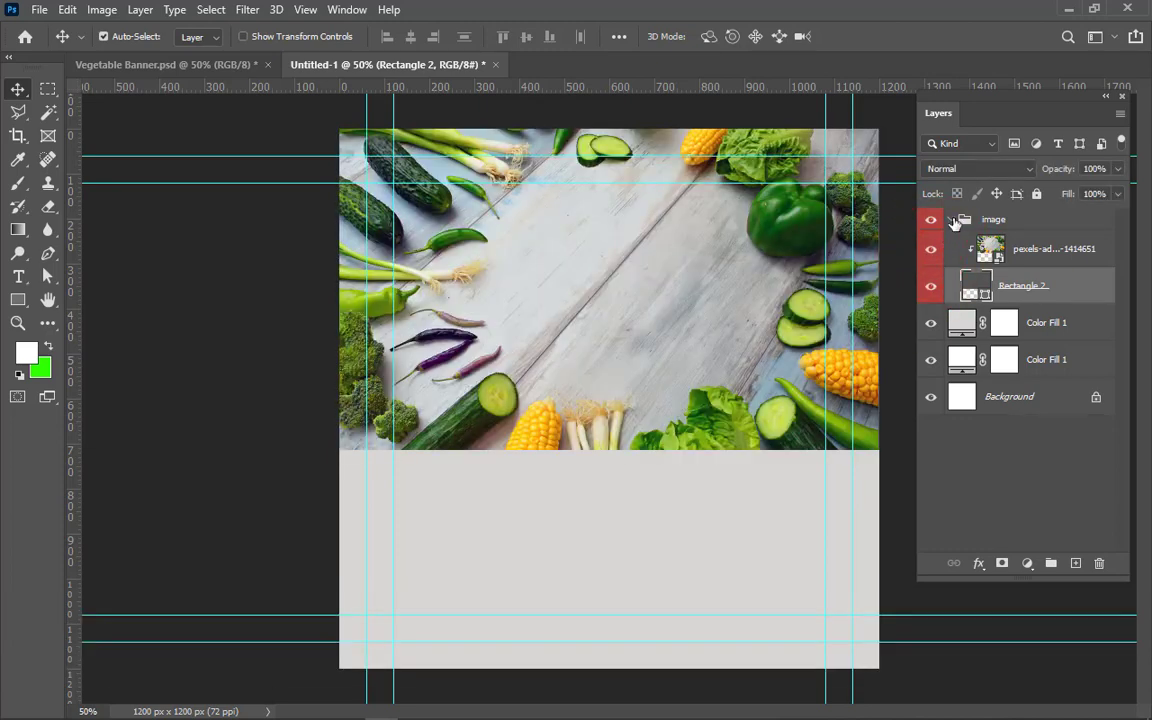
Step: Collapse the image group and delete the extra white Color Fill layer above the Background
click(951, 219)
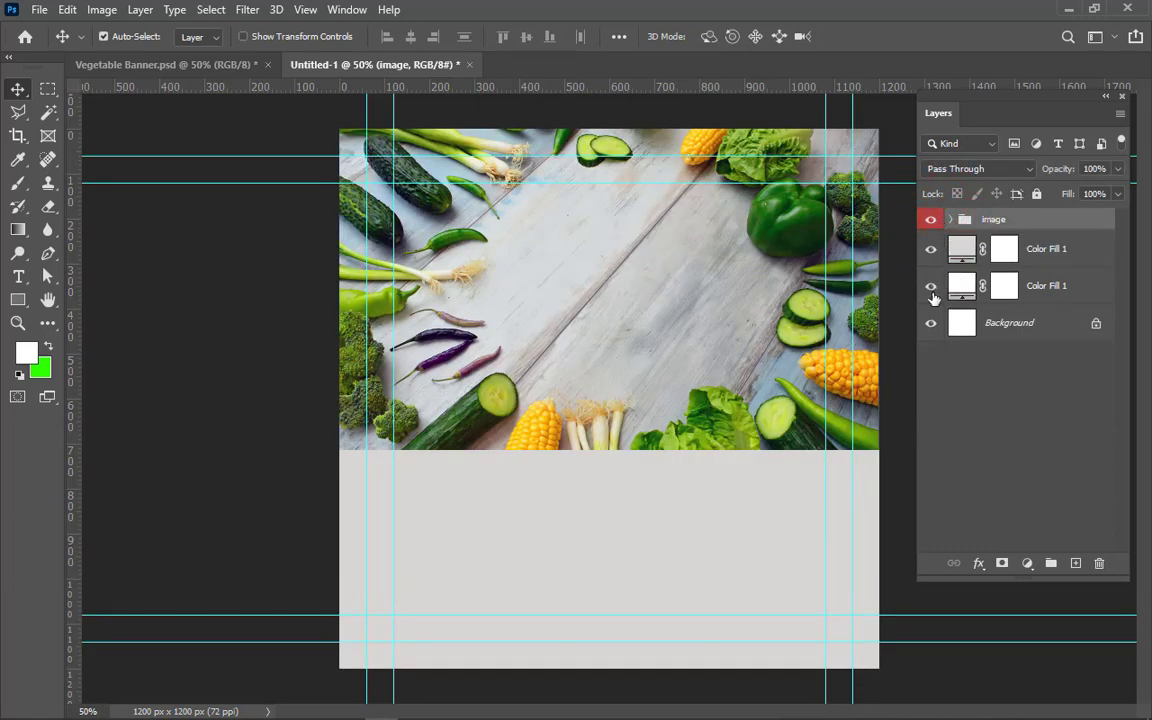
click(1054, 288)
key(Delete)
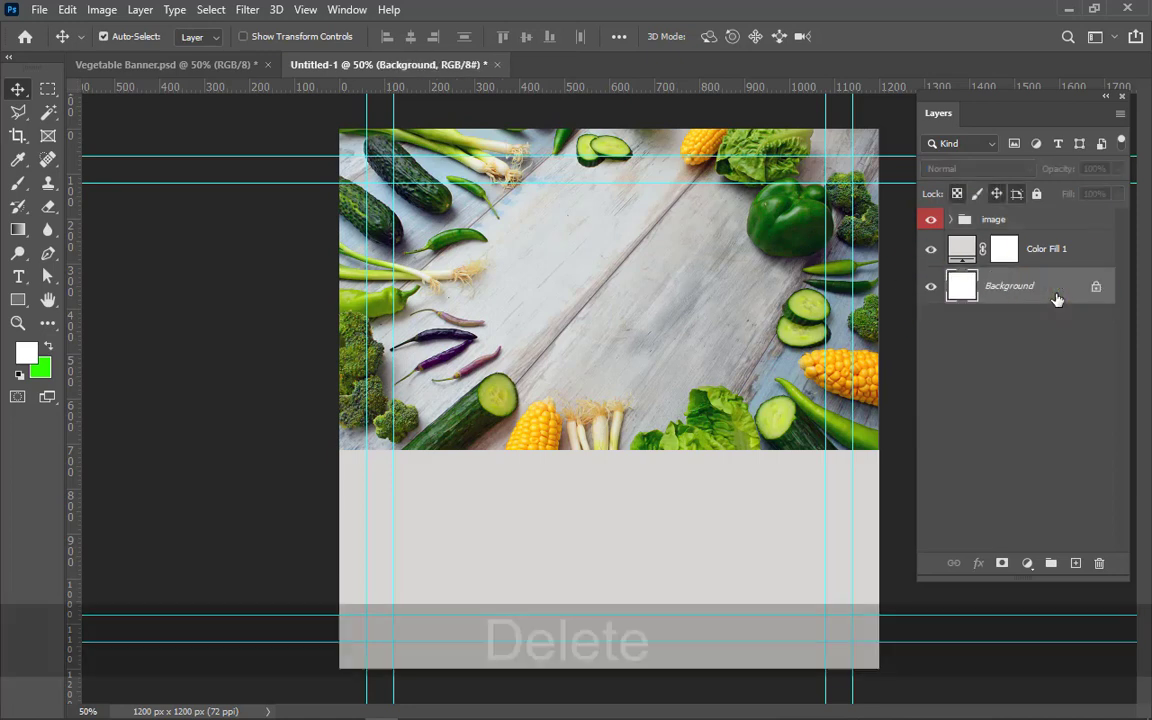
Step: Toggle the Button and shapes groups' visibility in Vegetable Banner to examine what each one contains
click(244, 63)
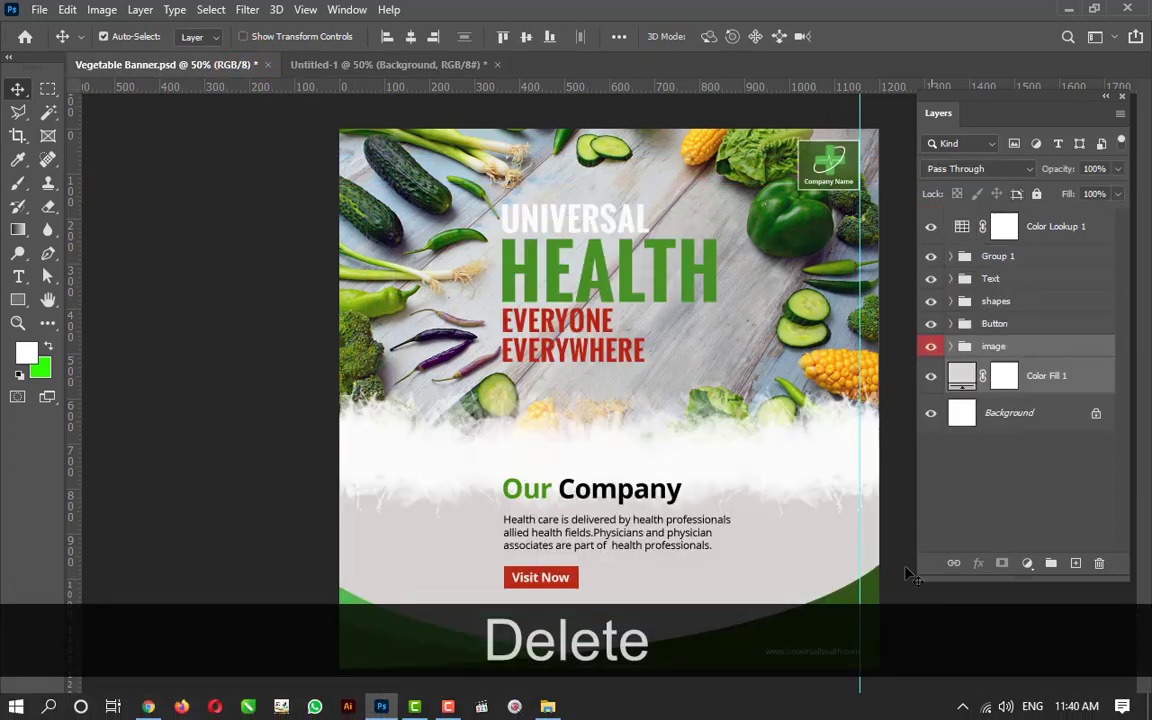
click(988, 326)
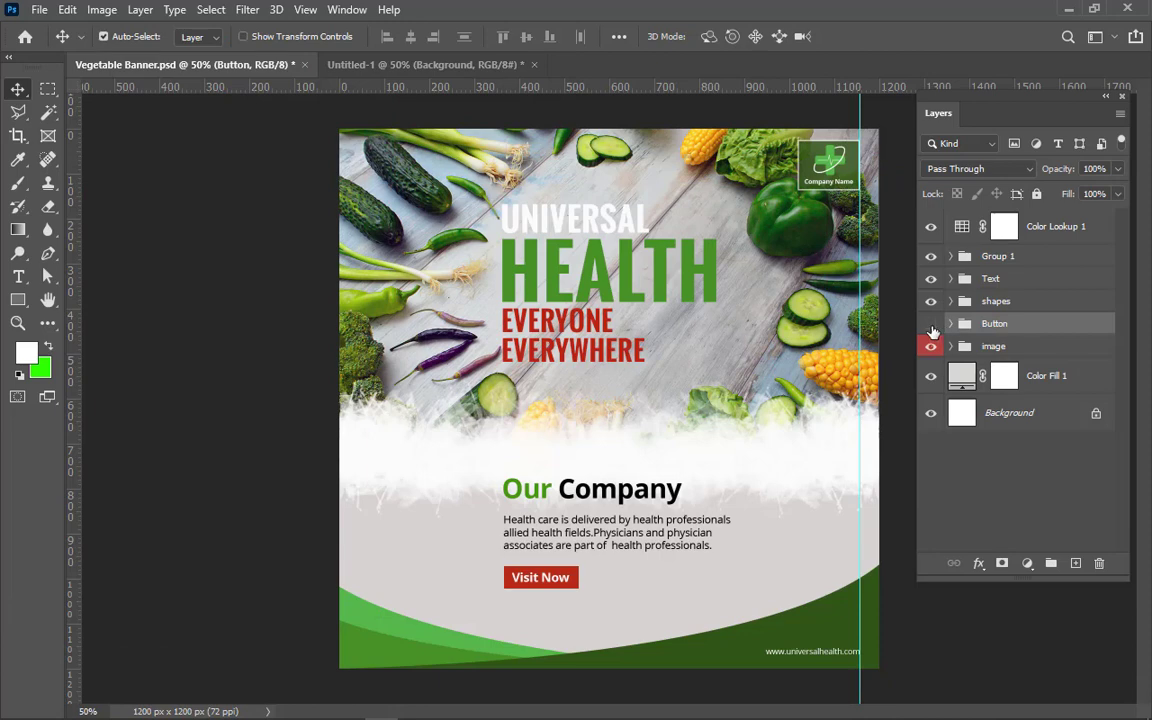
click(931, 325)
click(931, 325)
click(988, 301)
click(931, 301)
click(931, 301)
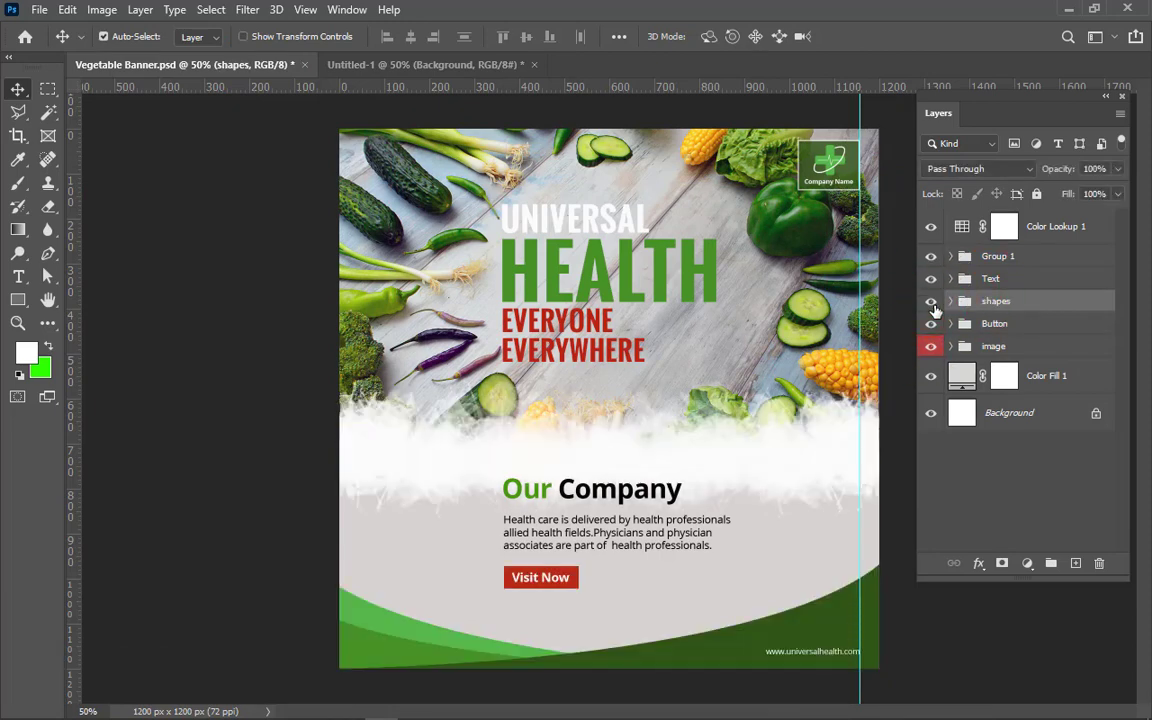
Step: Try copying the shapes group from Vegetable Banner into Untitled-1 and undo the copy
drag(975, 310, 521, 492)
key(alt)
key(shift)
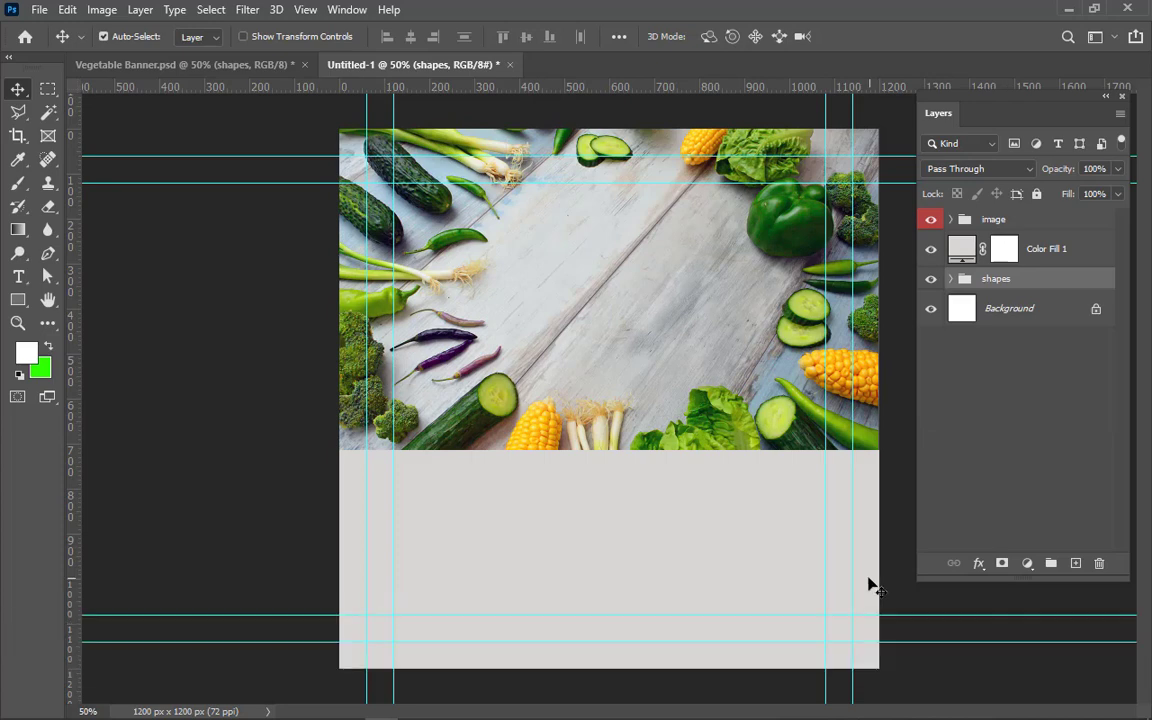
key(ctrl+z)
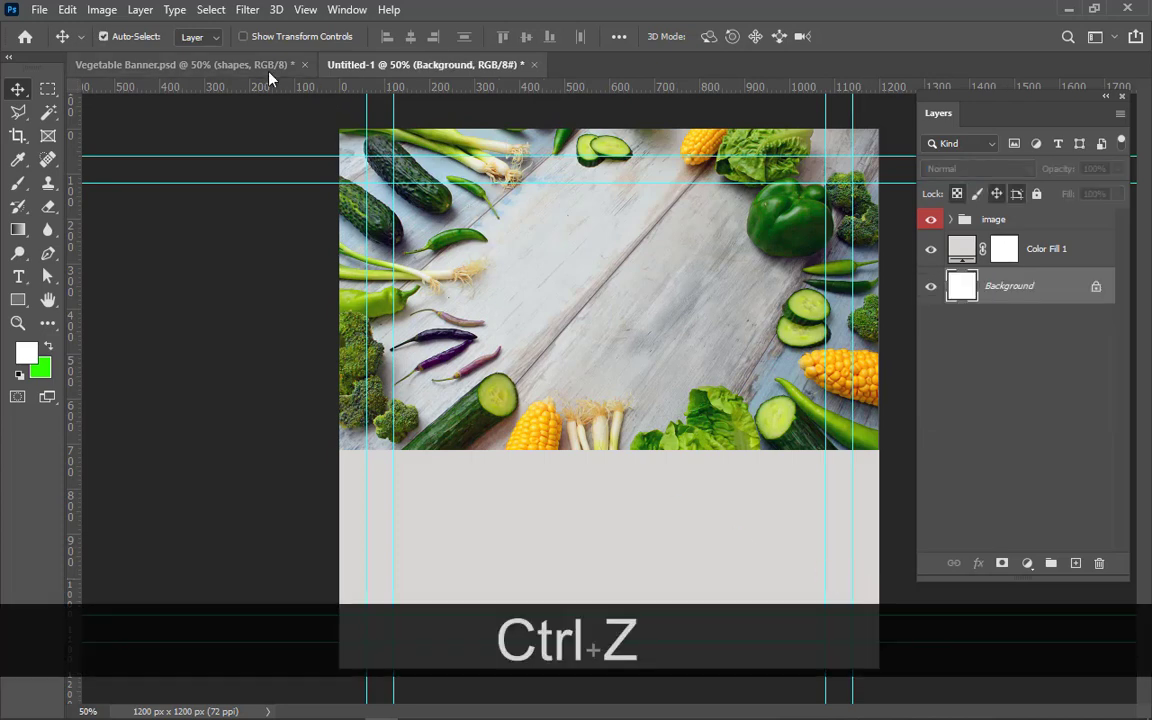
Step: Copy the shapes group from Vegetable Banner into Untitled-1 and move it above the image group
click(241, 64)
drag(996, 301, 553, 593)
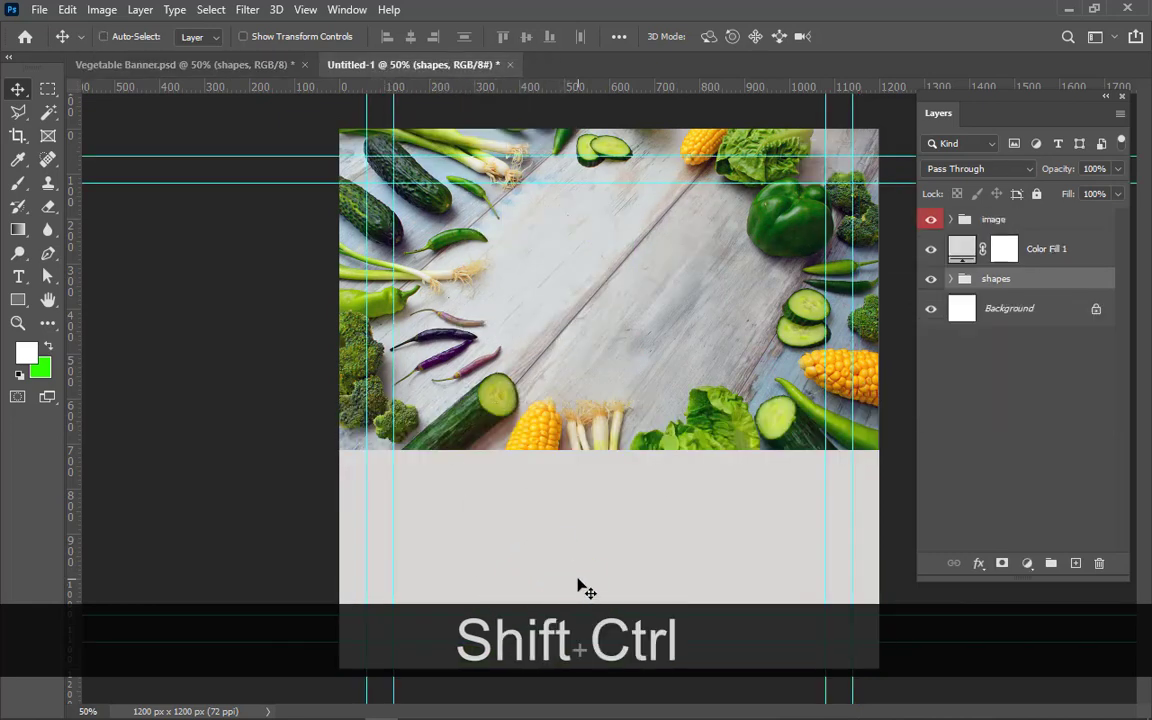
key(ctrl+shift+KP_Subtract)
key(ctrl+KP_0)
key(ctrl+KP_Subtract)
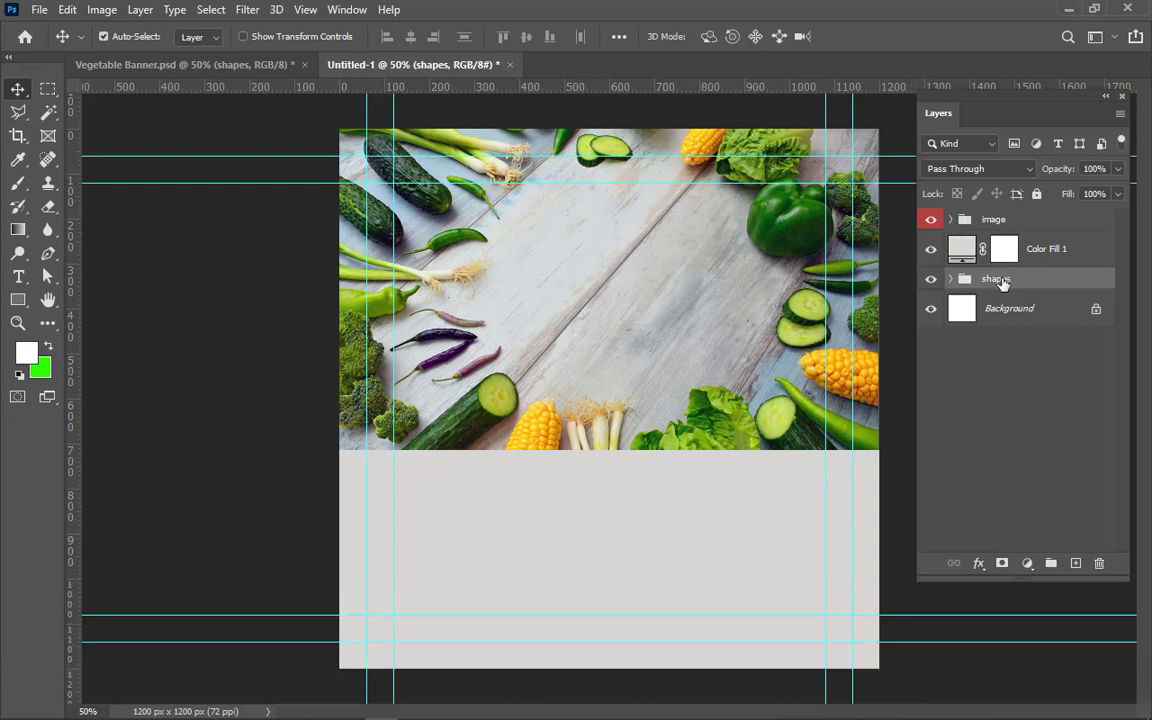
drag(1002, 283, 990, 207)
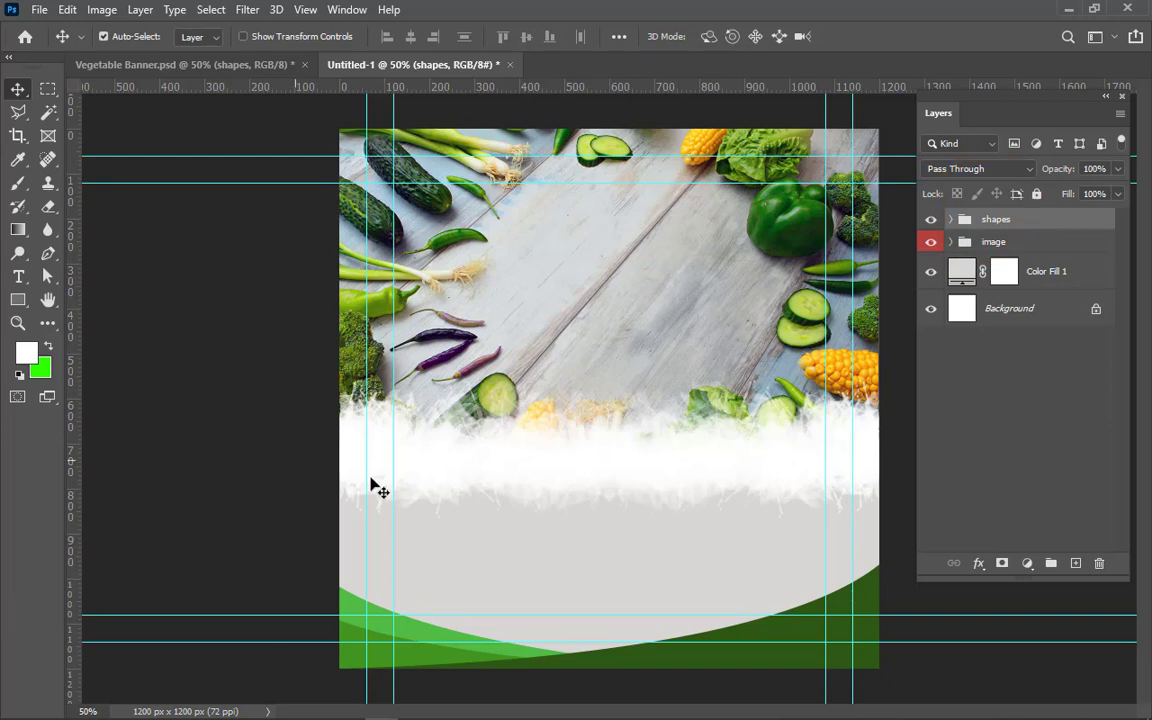
Step: Toggle the shapes group's visibility in Untitled-1 to compare the design with and without it
click(930, 220)
click(930, 220)
click(930, 221)
click(930, 221)
click(930, 221)
click(930, 221)
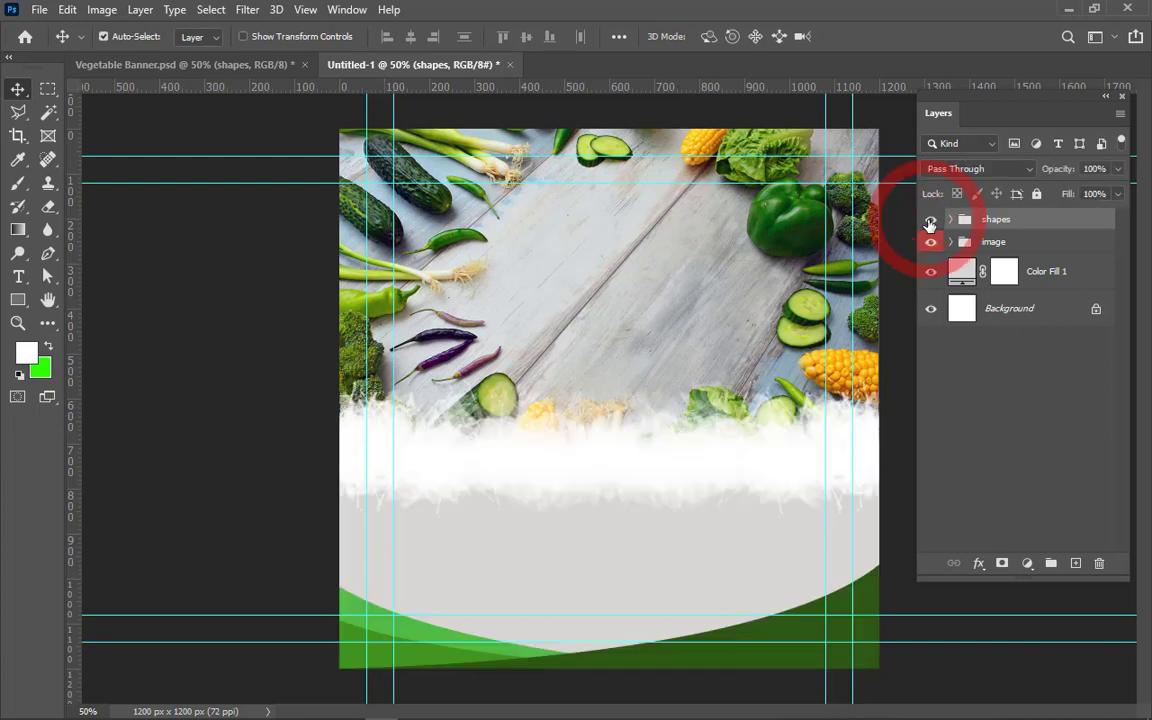
Step: Toggle the Text group's visibility in Vegetable Banner and expand the group to examine its text layers
click(264, 64)
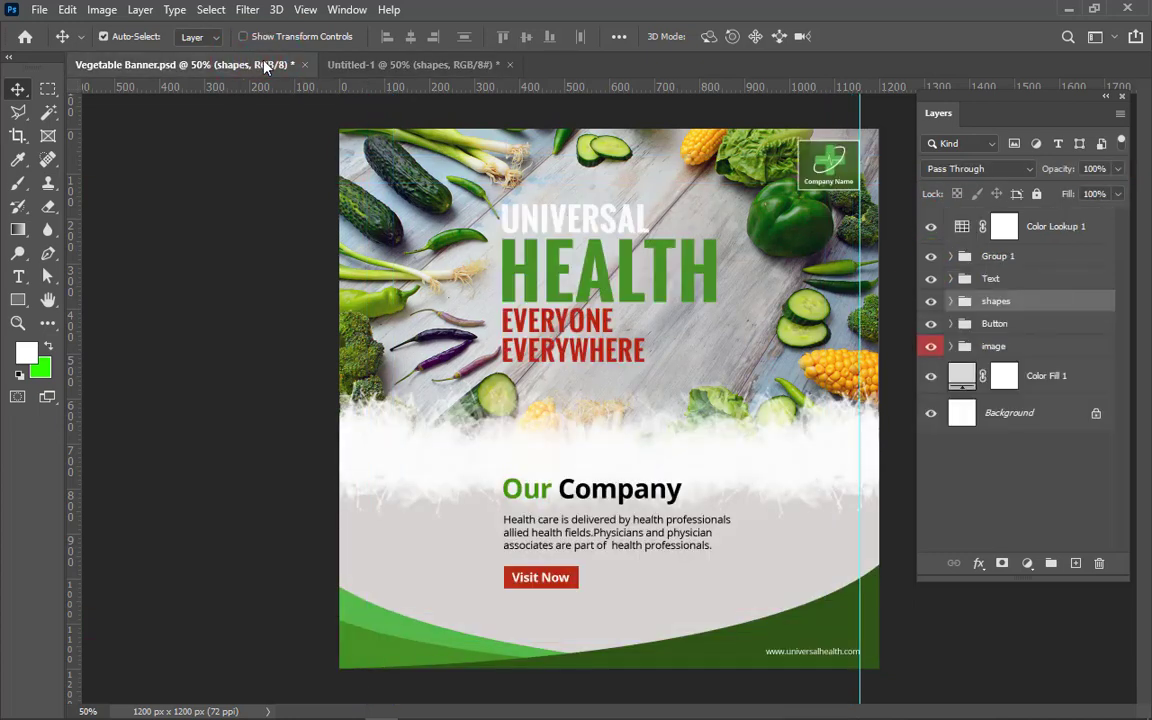
click(968, 280)
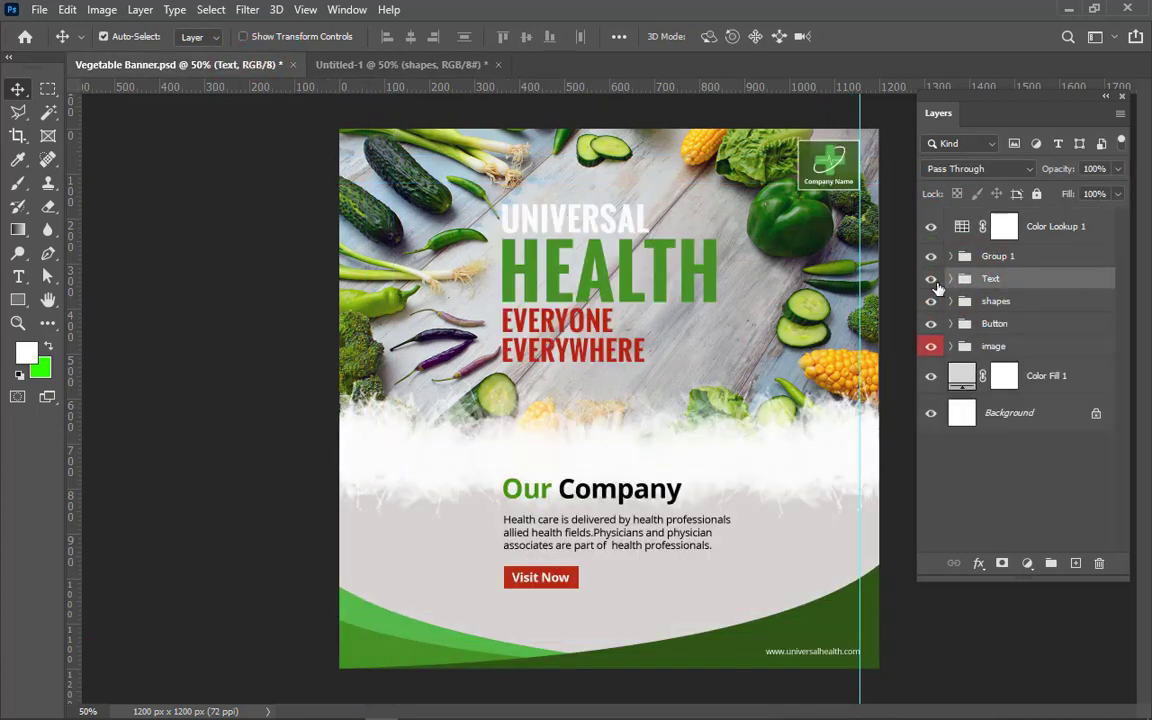
click(932, 279)
click(932, 279)
click(932, 280)
click(932, 280)
click(932, 280)
click(932, 280)
click(951, 279)
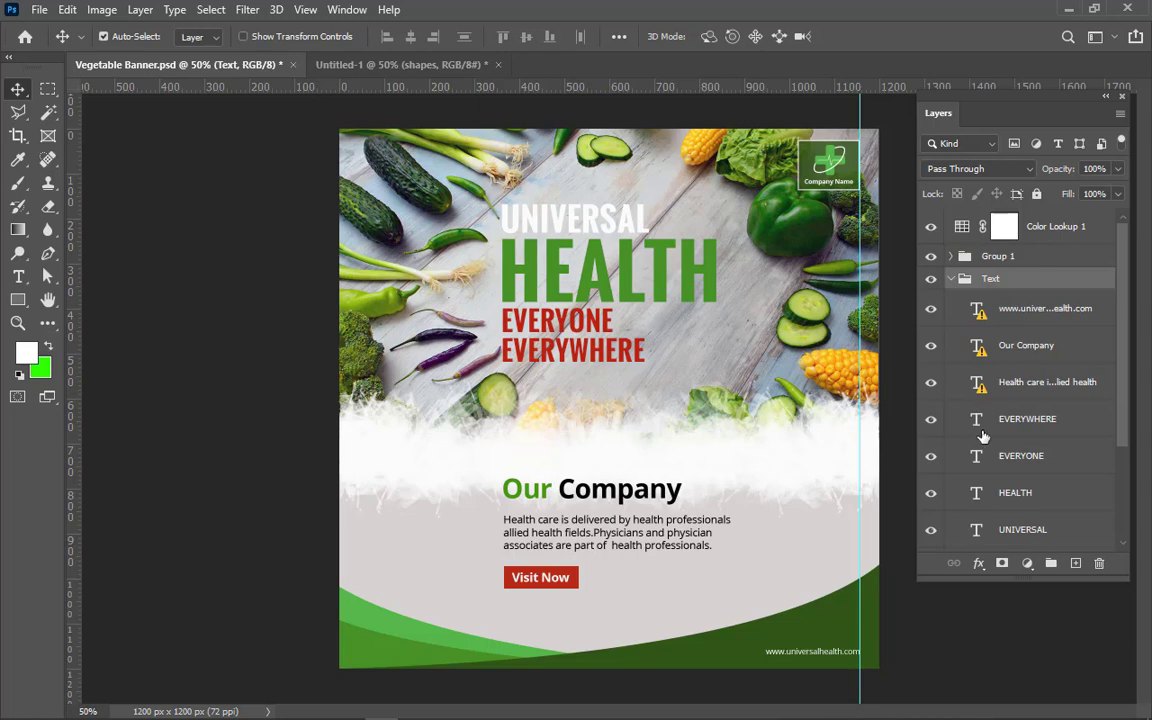
Step: Group the EVERYWHERE, EVERYONE, HEALTH and UNIVERSAL text layers inside the Text group of Vegetable Banner
click(983, 430)
click(938, 430)
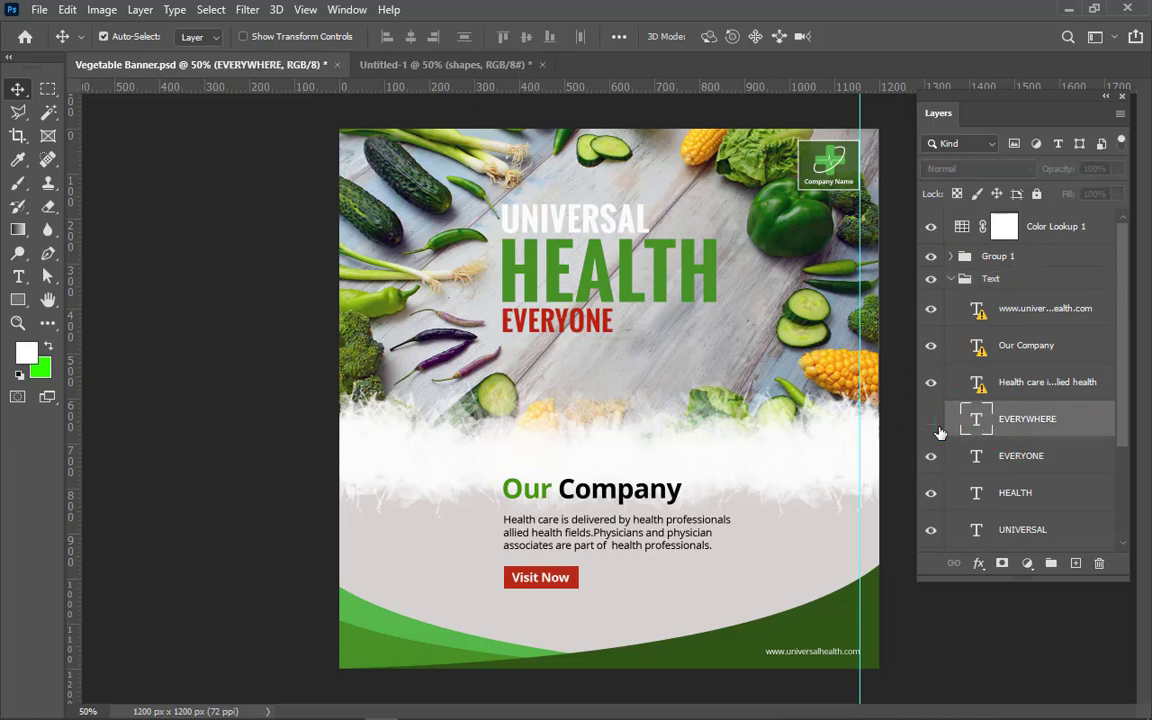
click(938, 430)
shift+click(1013, 493)
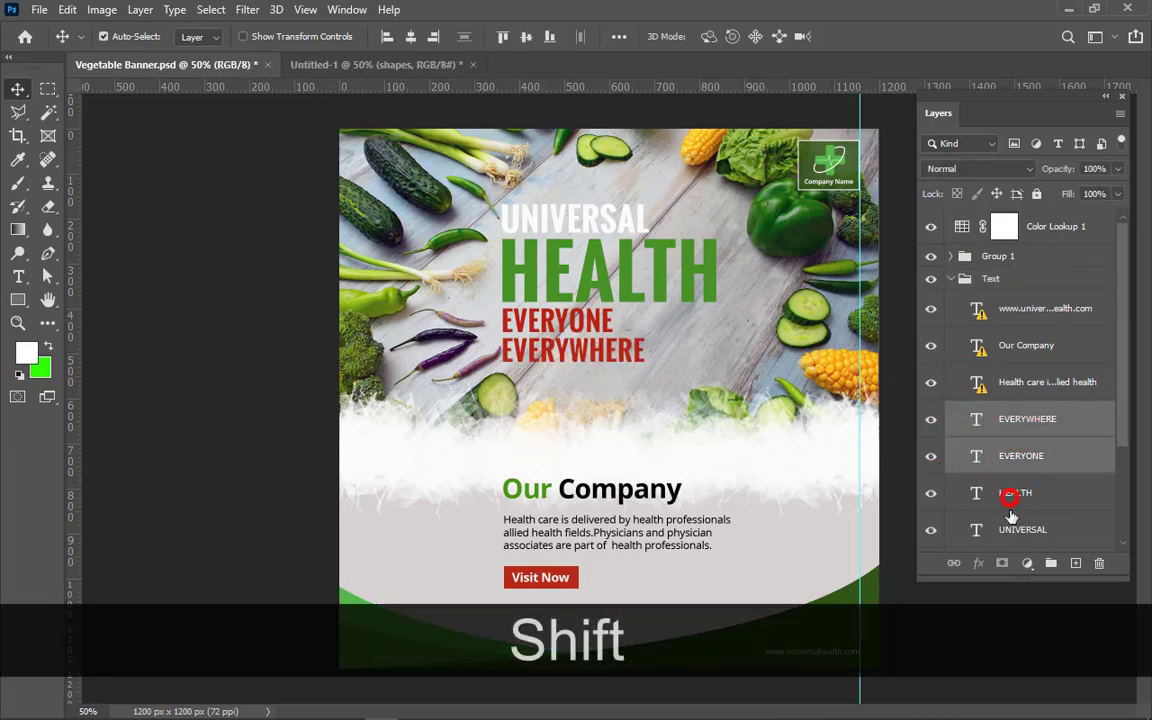
shift+click(1010, 531)
click(935, 421)
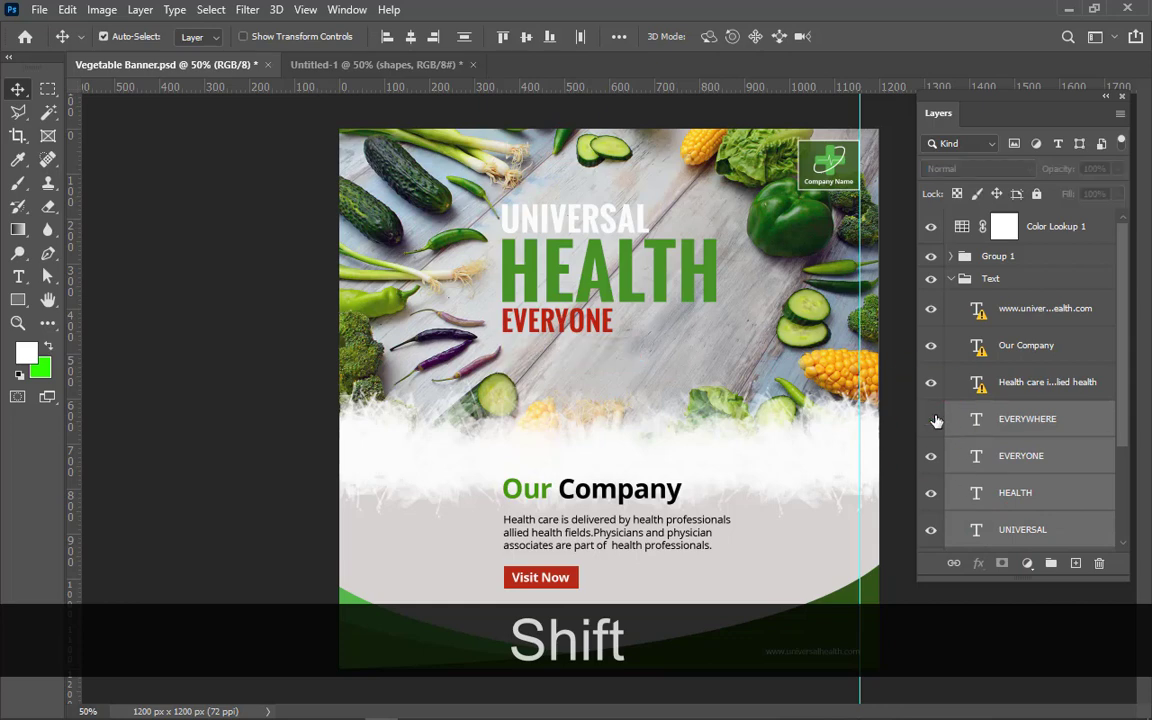
click(935, 421)
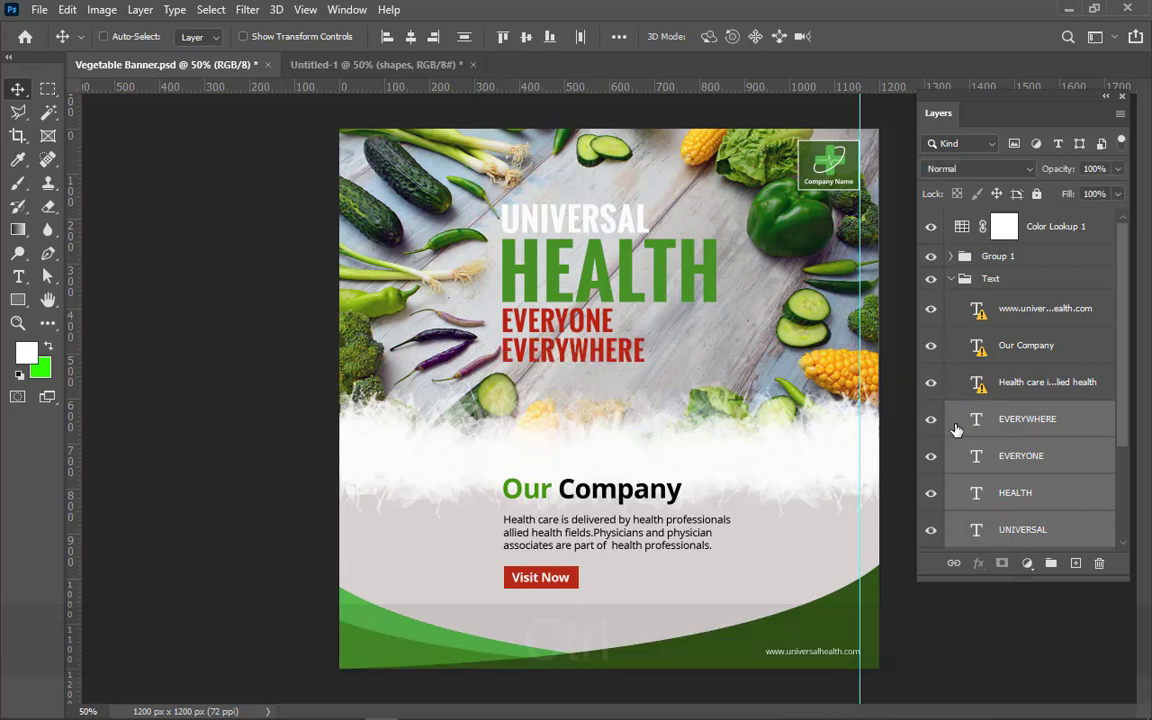
key(ctrl+g)
Step: Check the new headline group by toggling its visibility and copy it into Untitled-1 at the same position
click(930, 414)
click(930, 414)
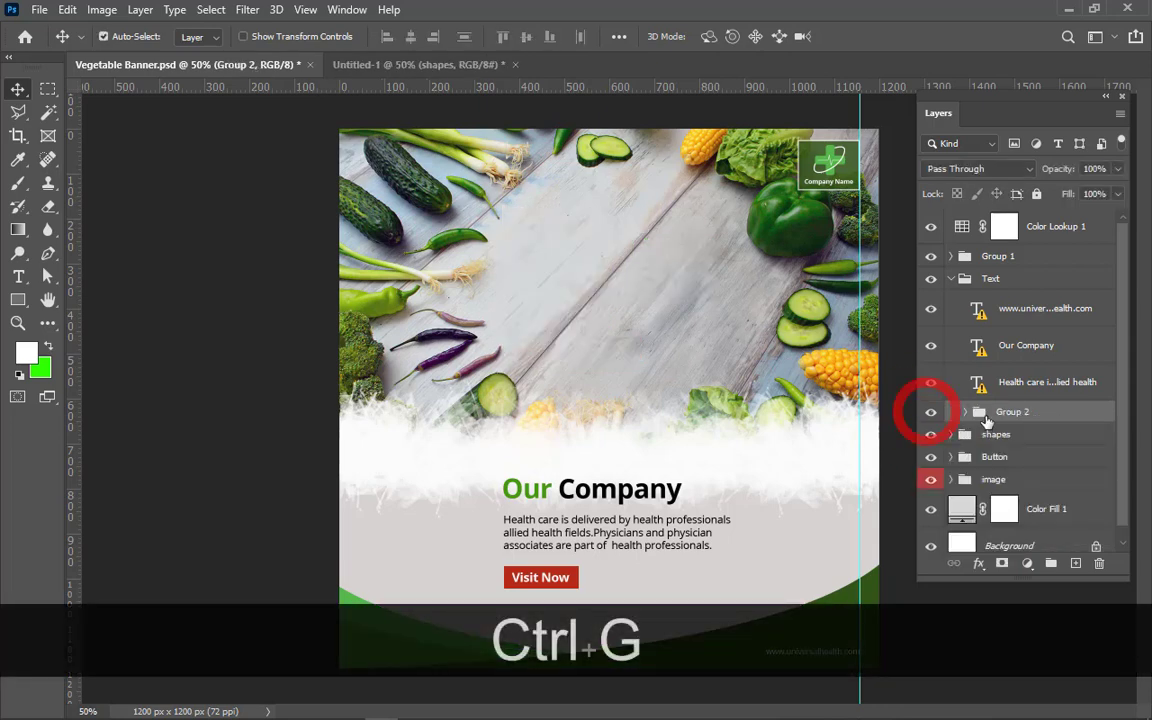
mouse_move(1012, 411)
mouse_down()
mouse_move(761, 350)
mouse_move(418, 73)
mouse_move(525, 306)
mouse_move(574, 320)
mouse_up()
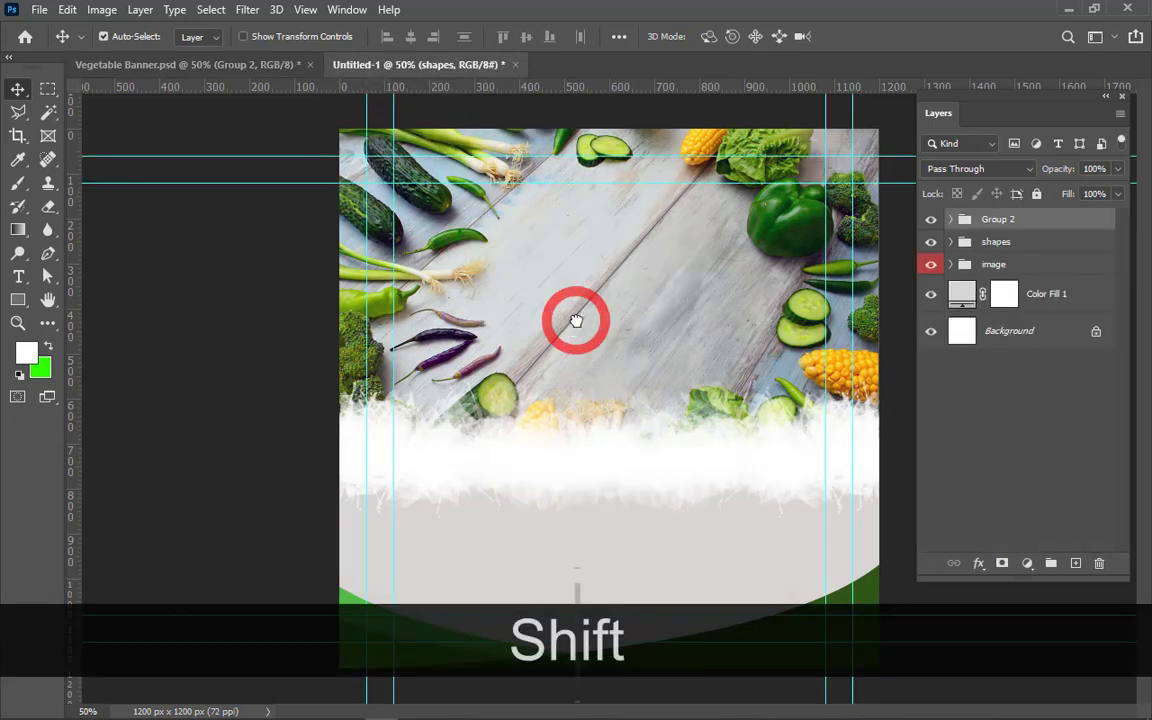
Step: Copy the Our Company heading and the Health care paragraph layers together from Vegetable Banner into Untitled-1
click(277, 67)
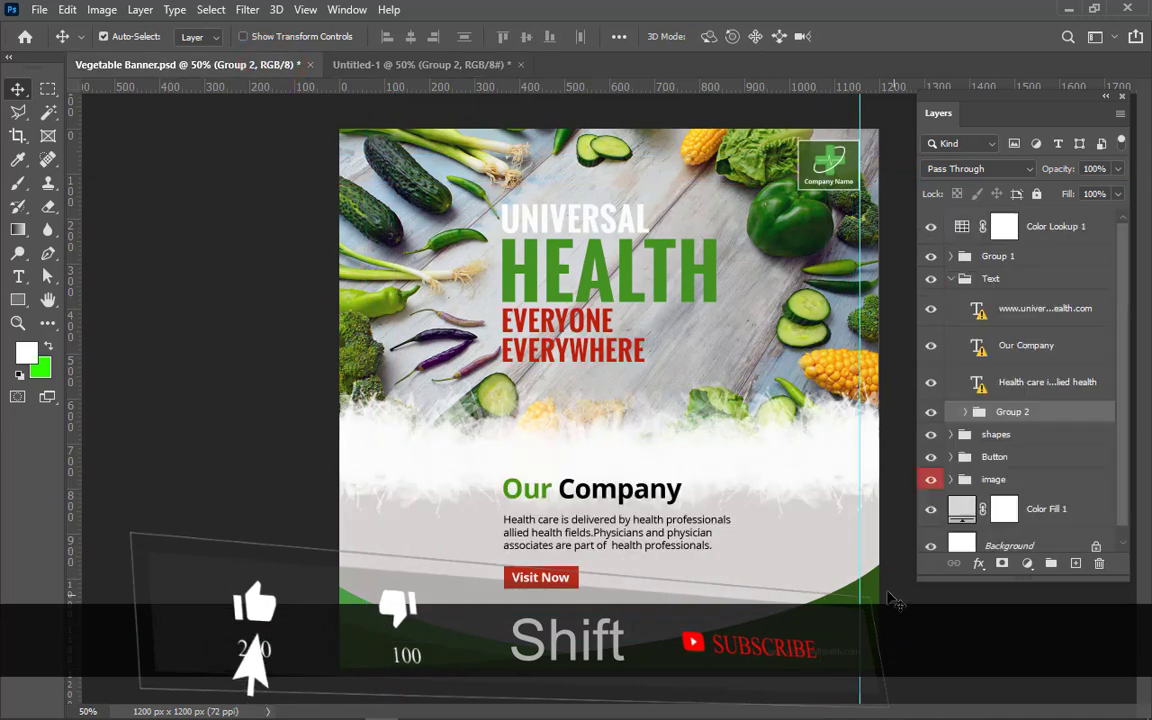
click(1010, 384)
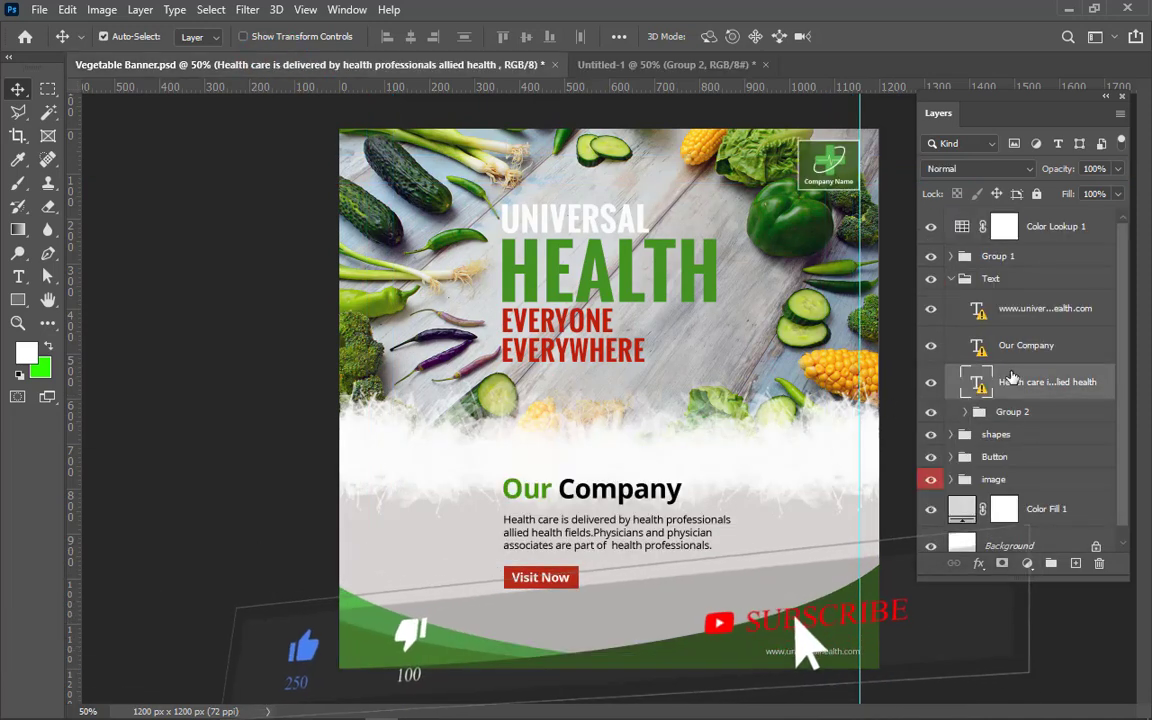
shift+click(1020, 308)
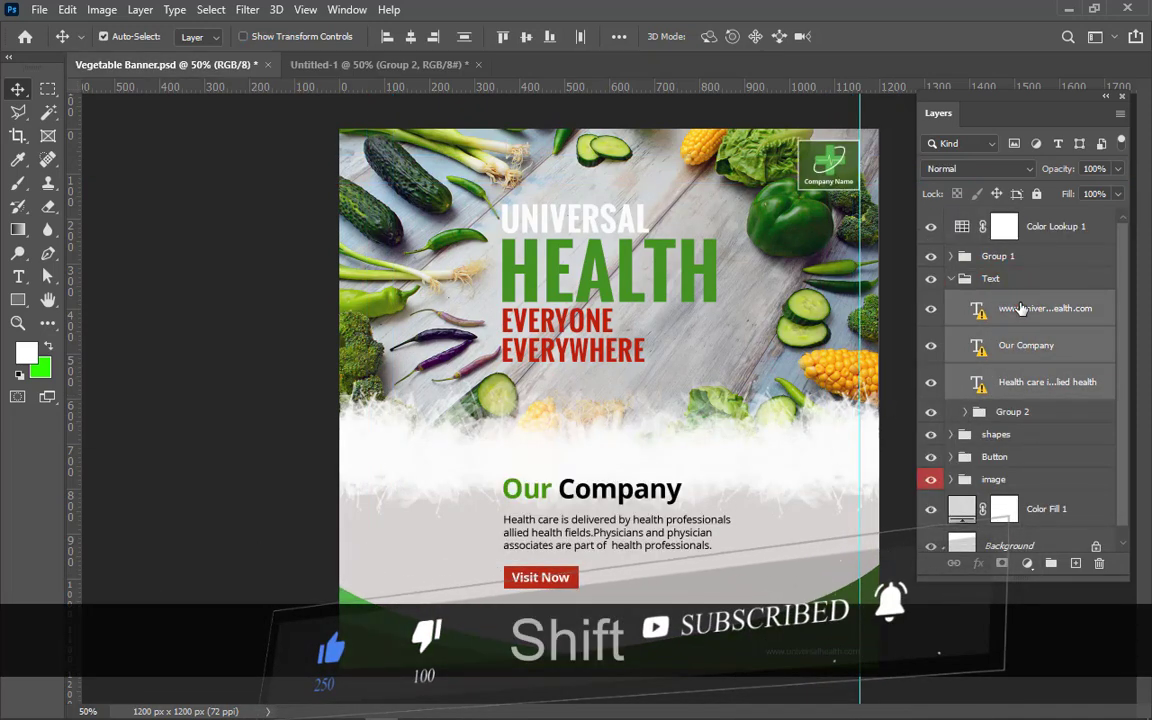
click(1005, 360)
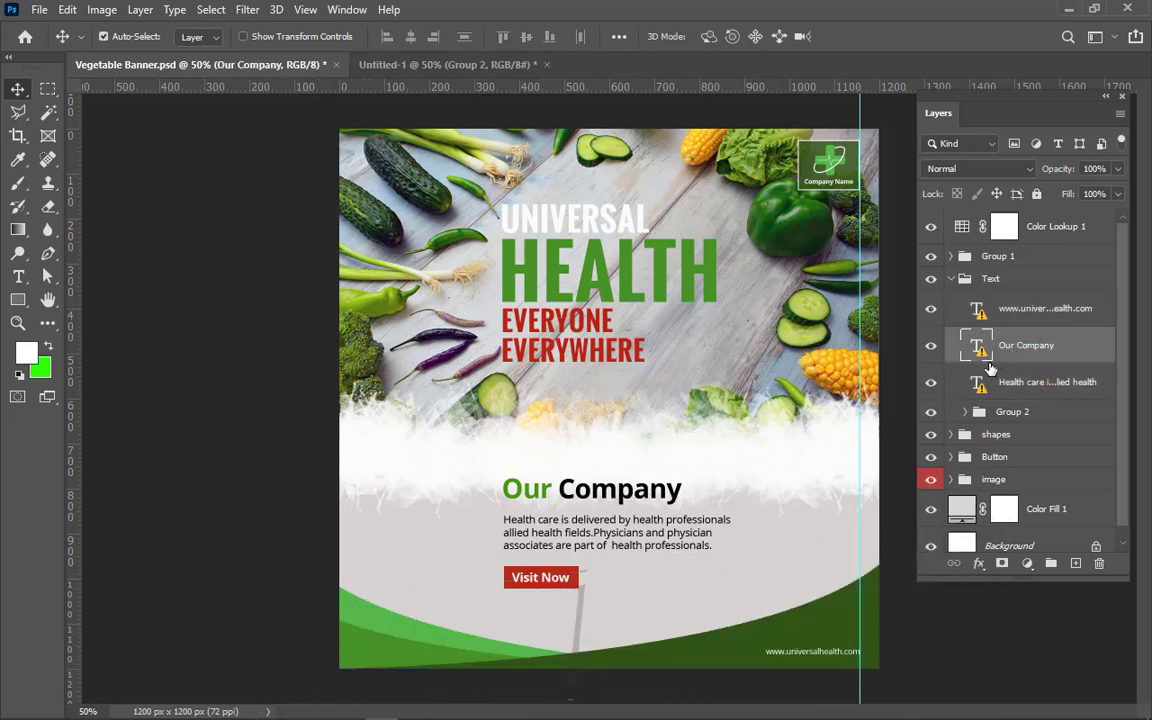
click(985, 385)
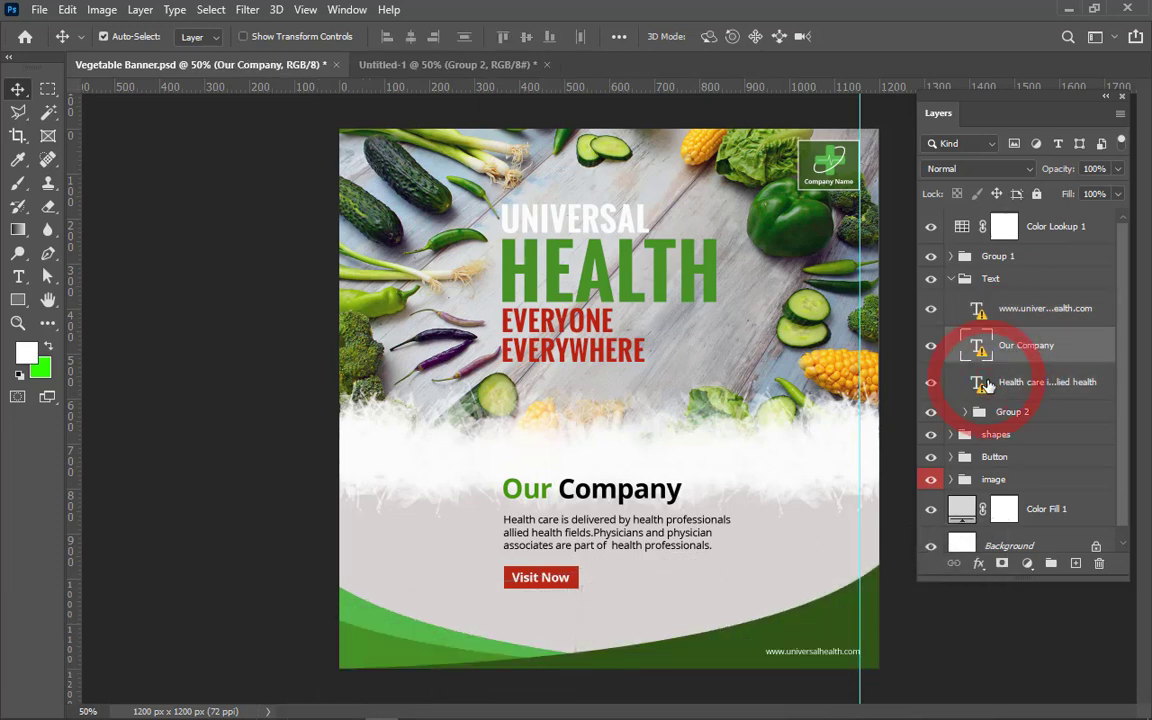
shift+click(992, 347)
mouse_move(1000, 355)
mouse_down()
mouse_move(650, 258)
mouse_move(315, 72)
mouse_move(529, 407)
mouse_move(560, 507)
mouse_up()
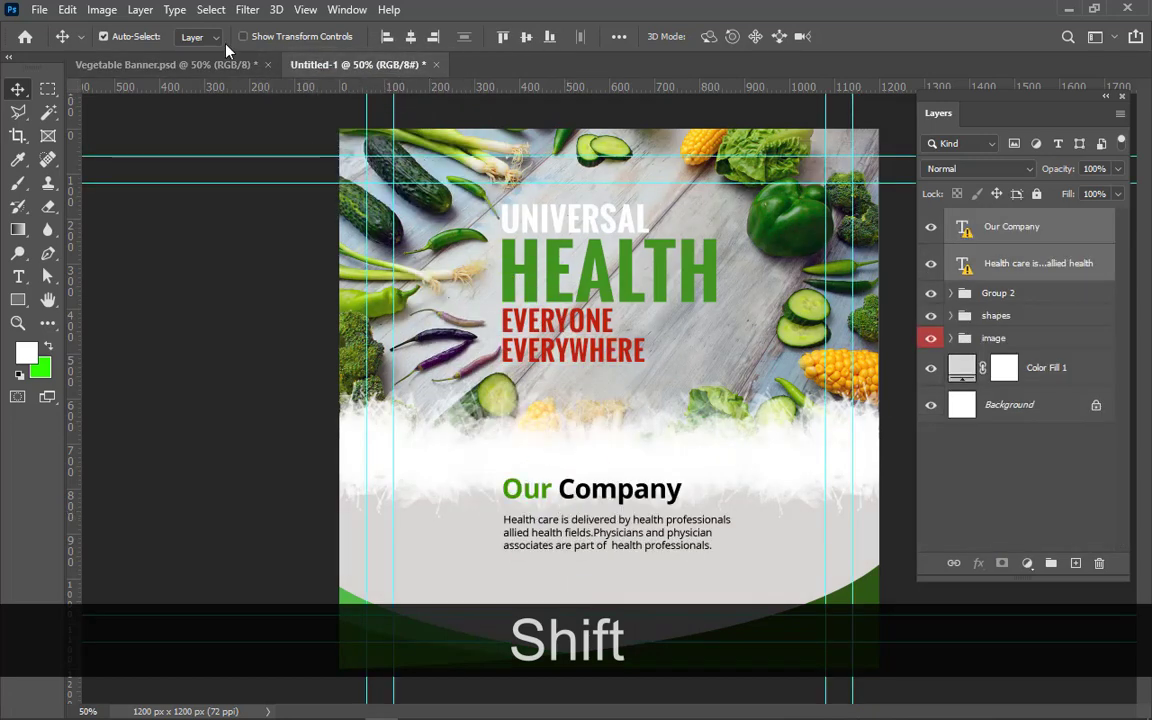
click(194, 64)
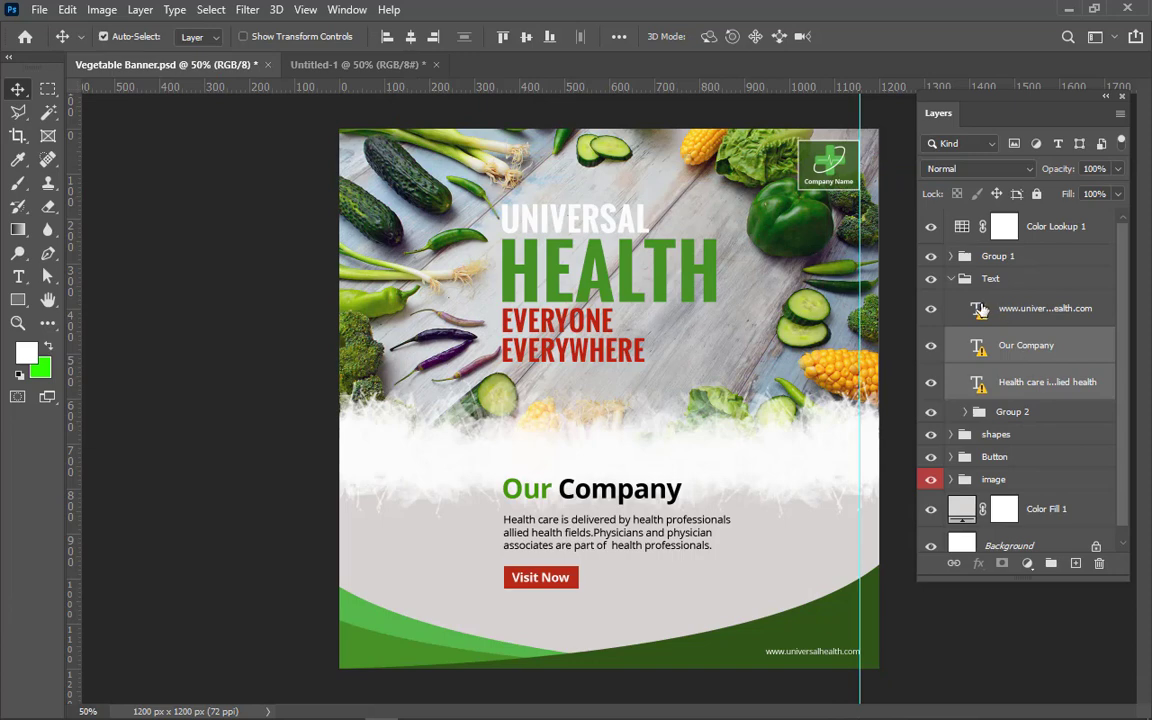
click(964, 313)
click(935, 312)
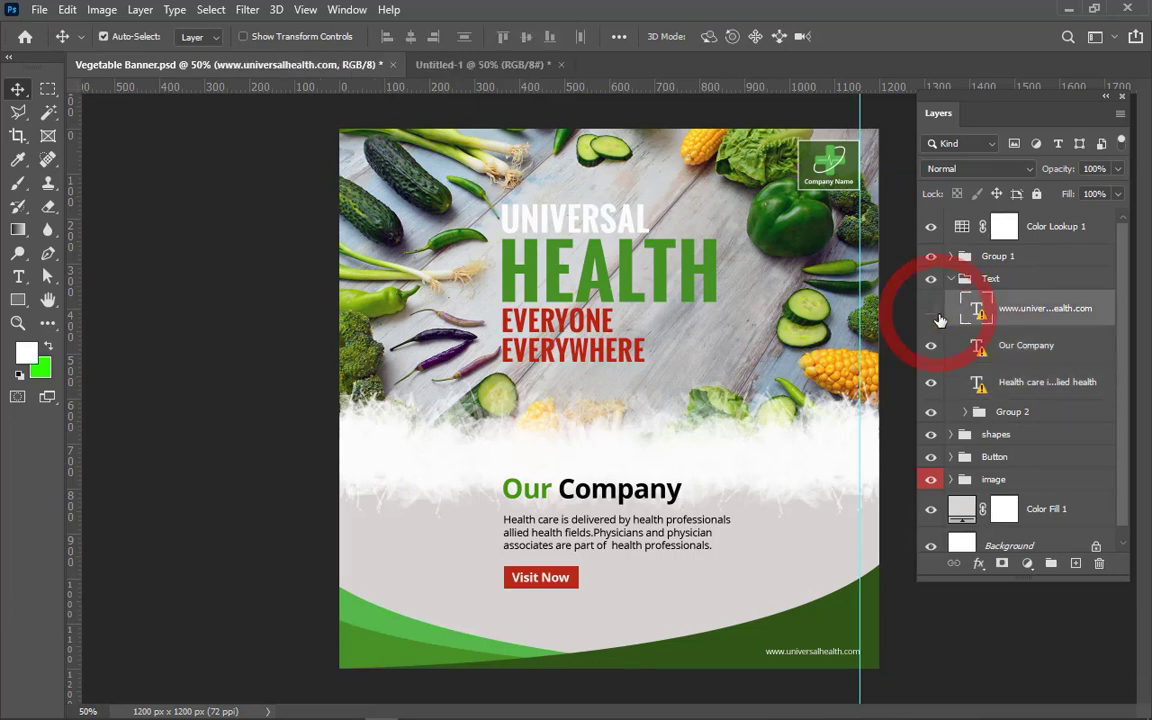
click(935, 312)
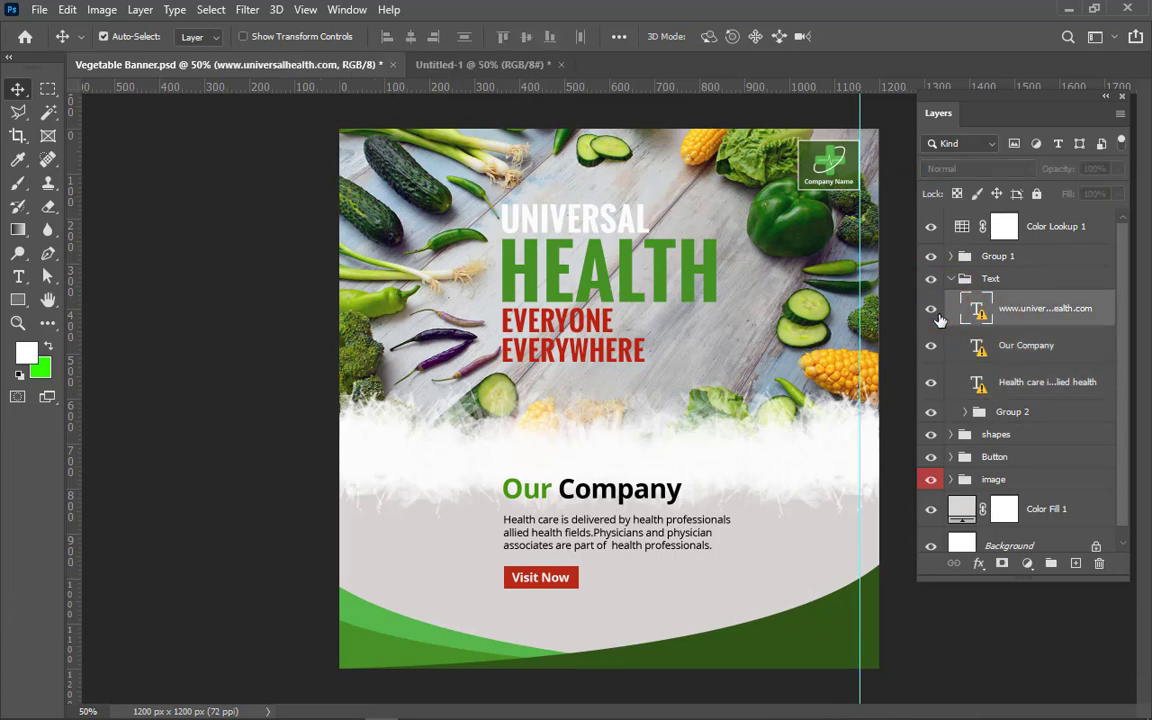
drag(1025, 318, 733, 581)
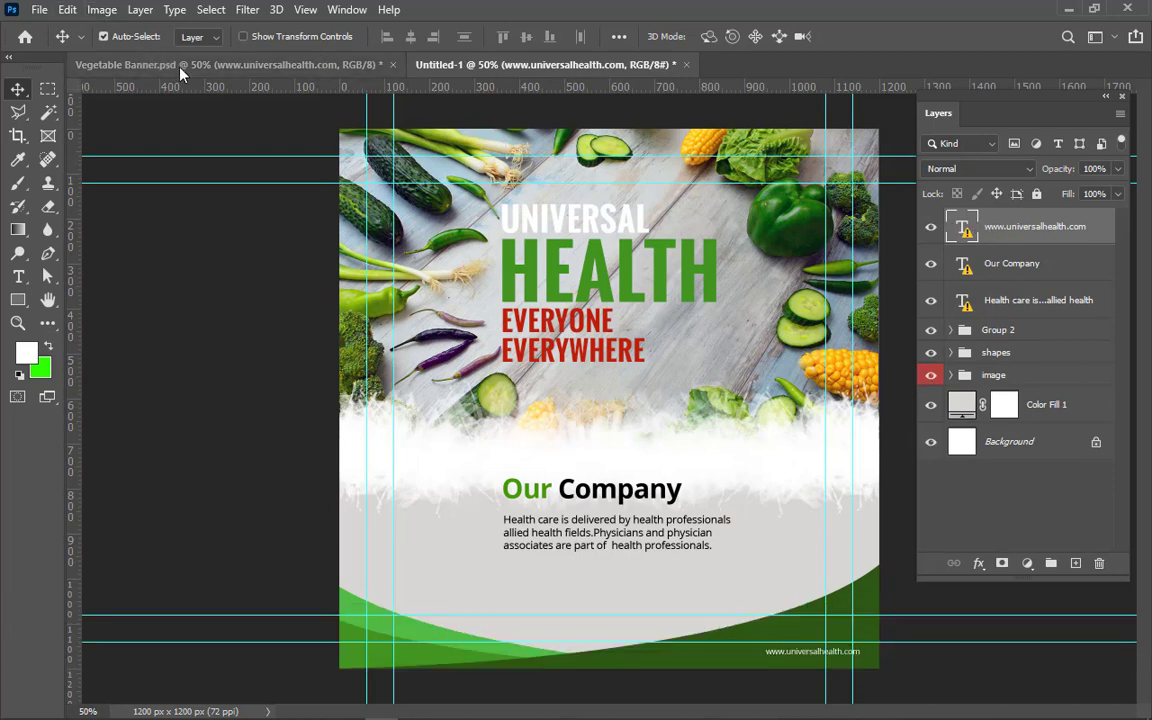
Step: Collapse the Text group in Vegetable Banner and toggle Group 1's visibility to examine what it contains
click(285, 64)
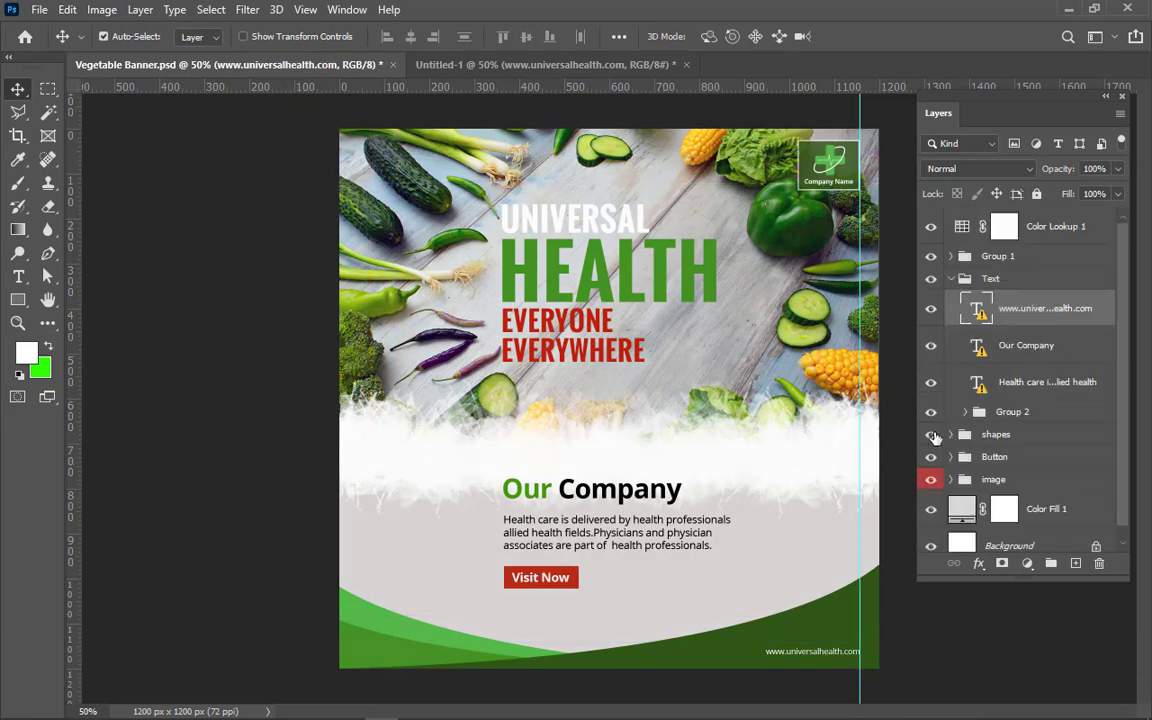
click(951, 279)
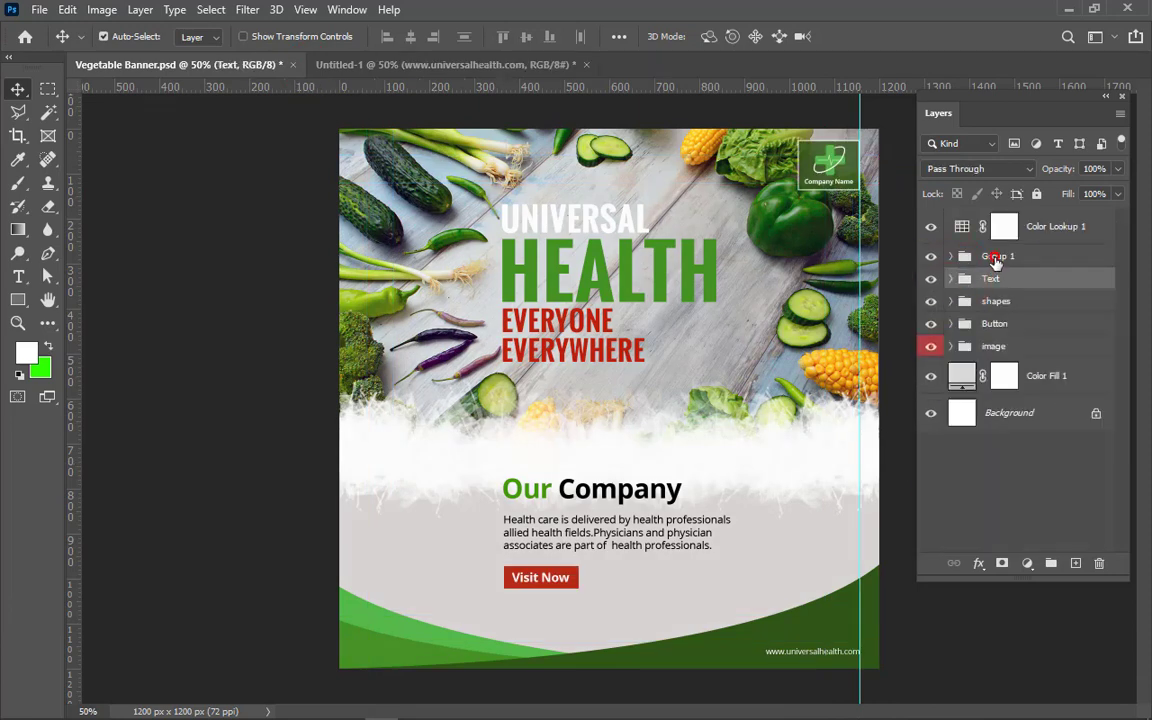
click(995, 259)
click(930, 259)
click(930, 259)
click(930, 259)
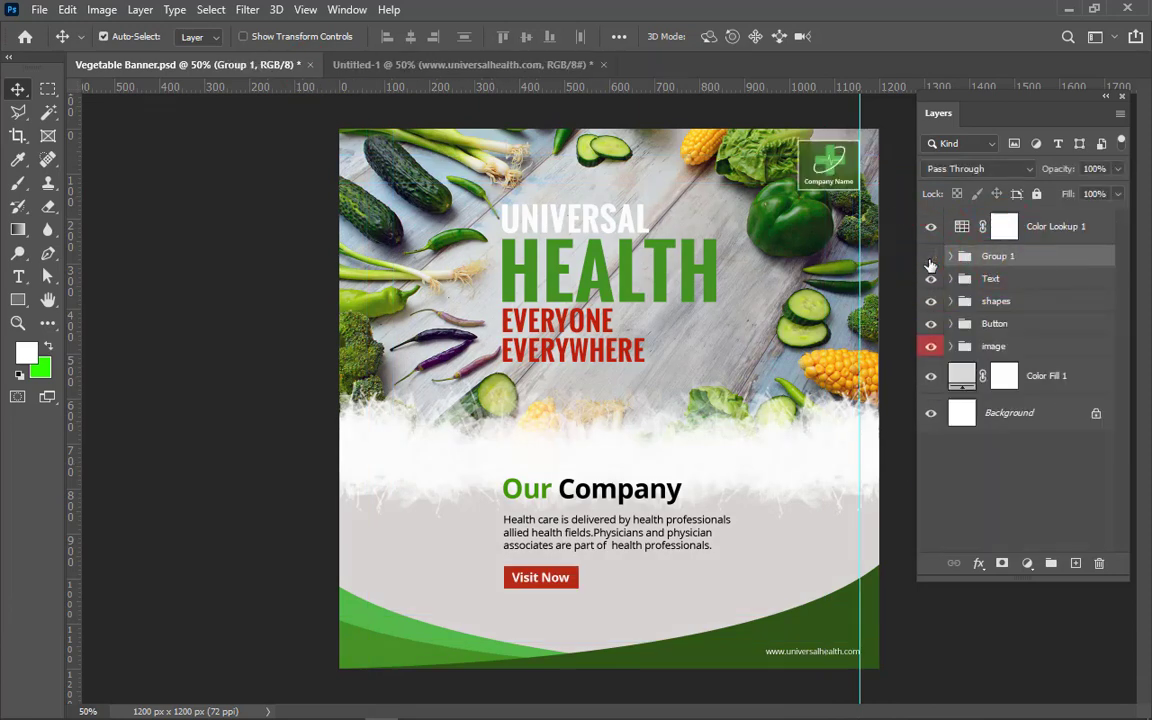
click(930, 259)
Step: Rename Group 1 in Vegetable Banner as Logo and copy it into Untitled-1 at the same position
drag(970, 257, 866, 239)
double_click(998, 256)
key(BackSpace)
text(Logo)
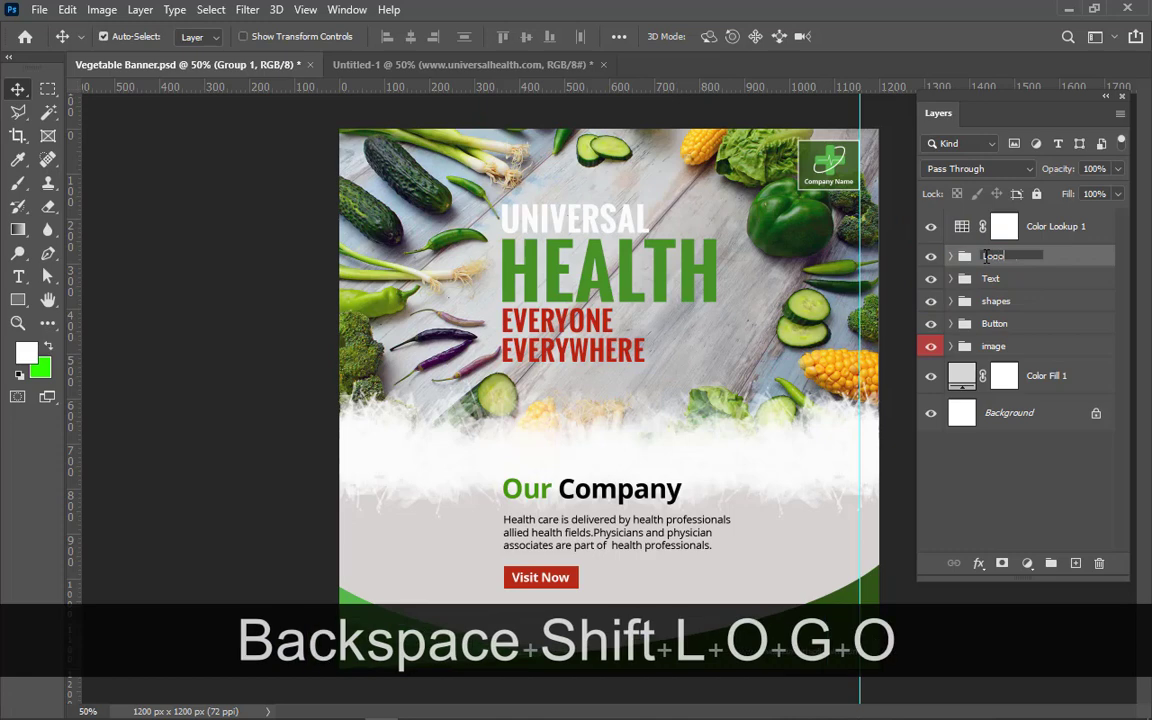
key(Return)
drag(990, 256, 632, 222)
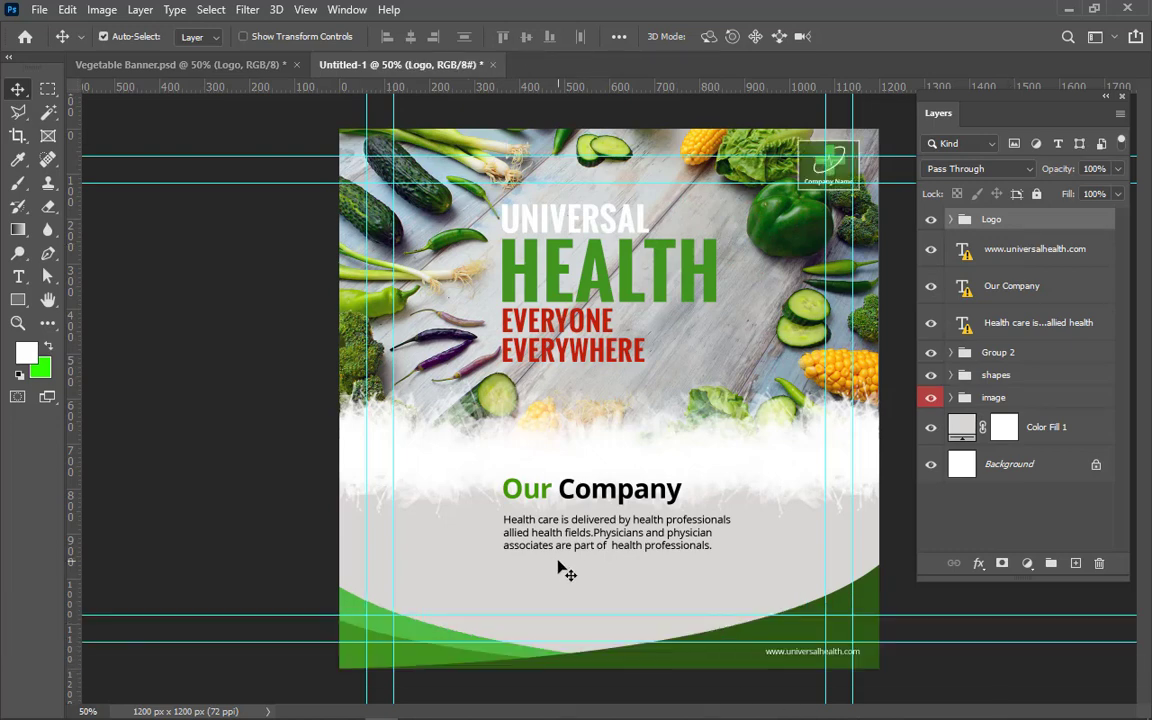
click(988, 323)
shift+click(991, 289)
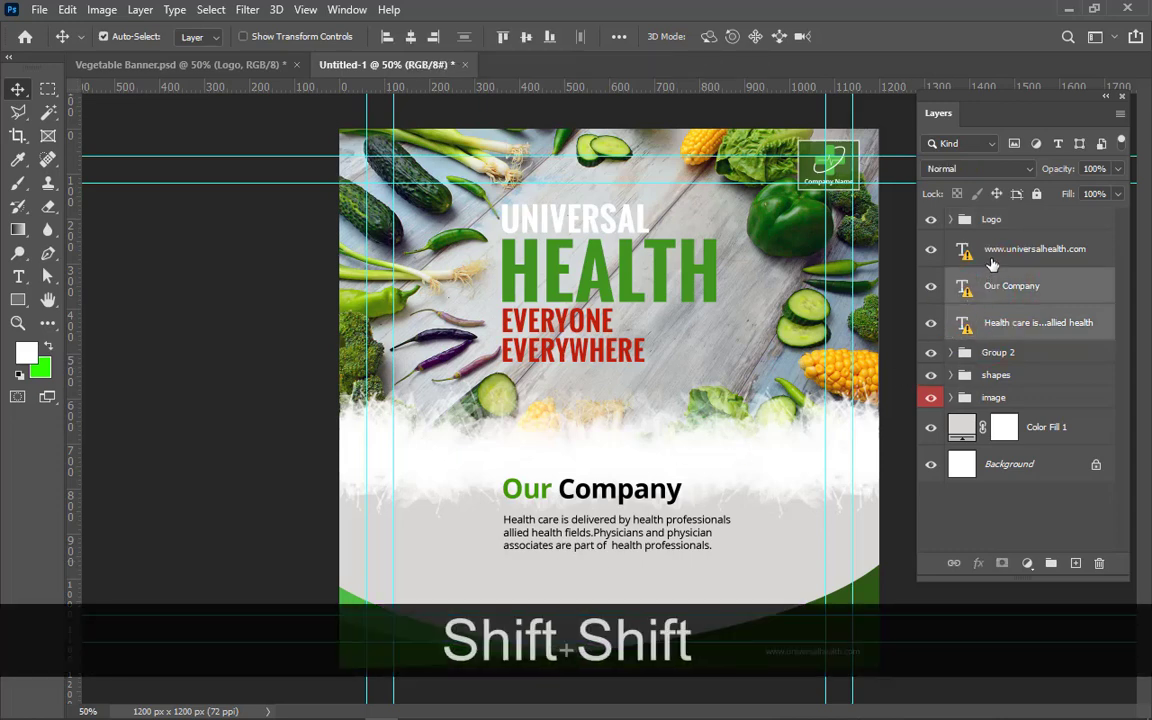
shift+click(993, 250)
key(ctrl+g)
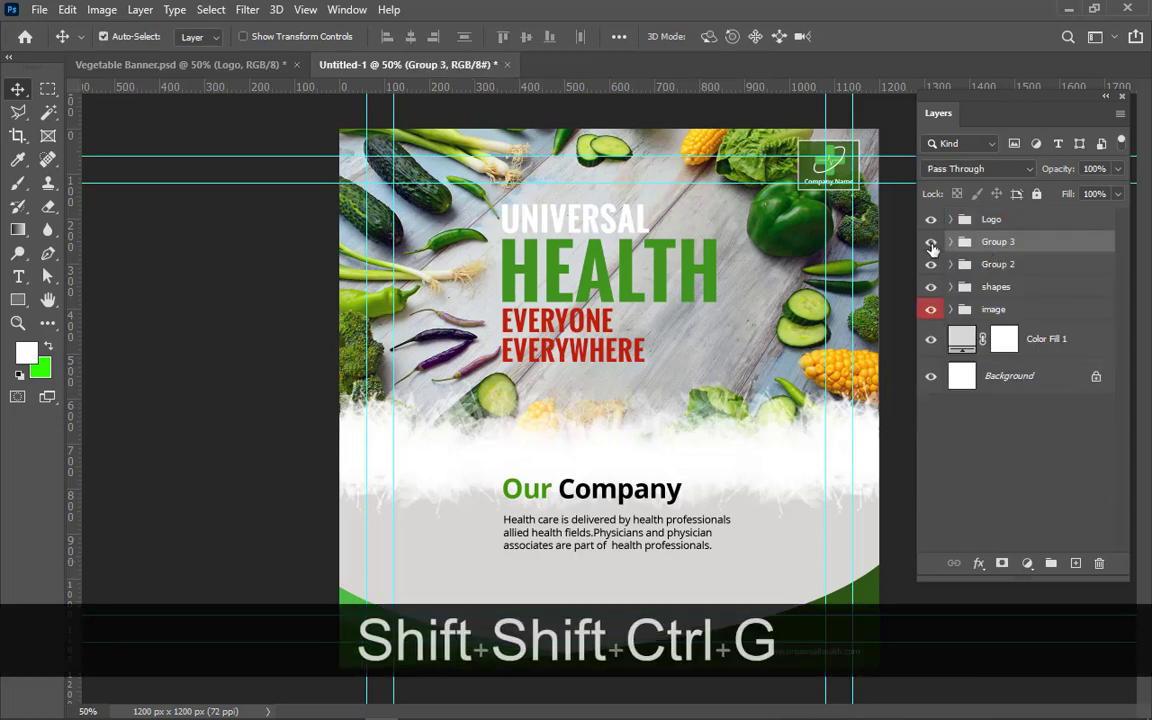
Step: Rename the new group of company text layers as Subtitles
double_click(990, 243)
key(BackSpace)
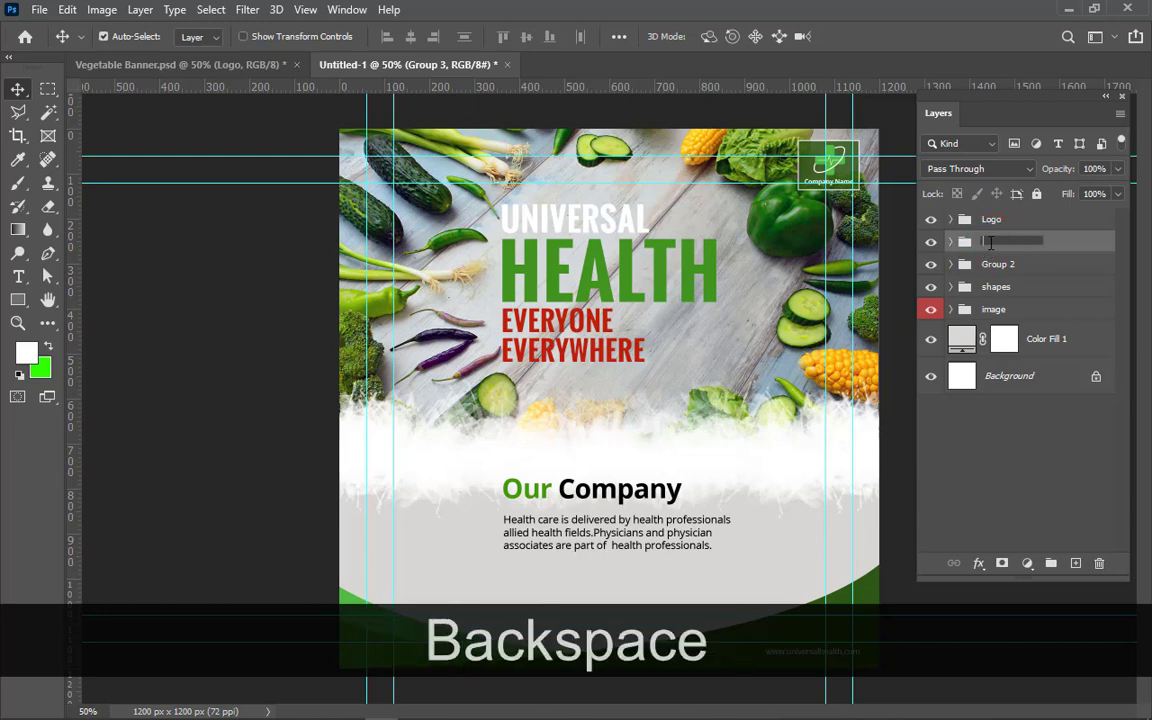
text(Sub)
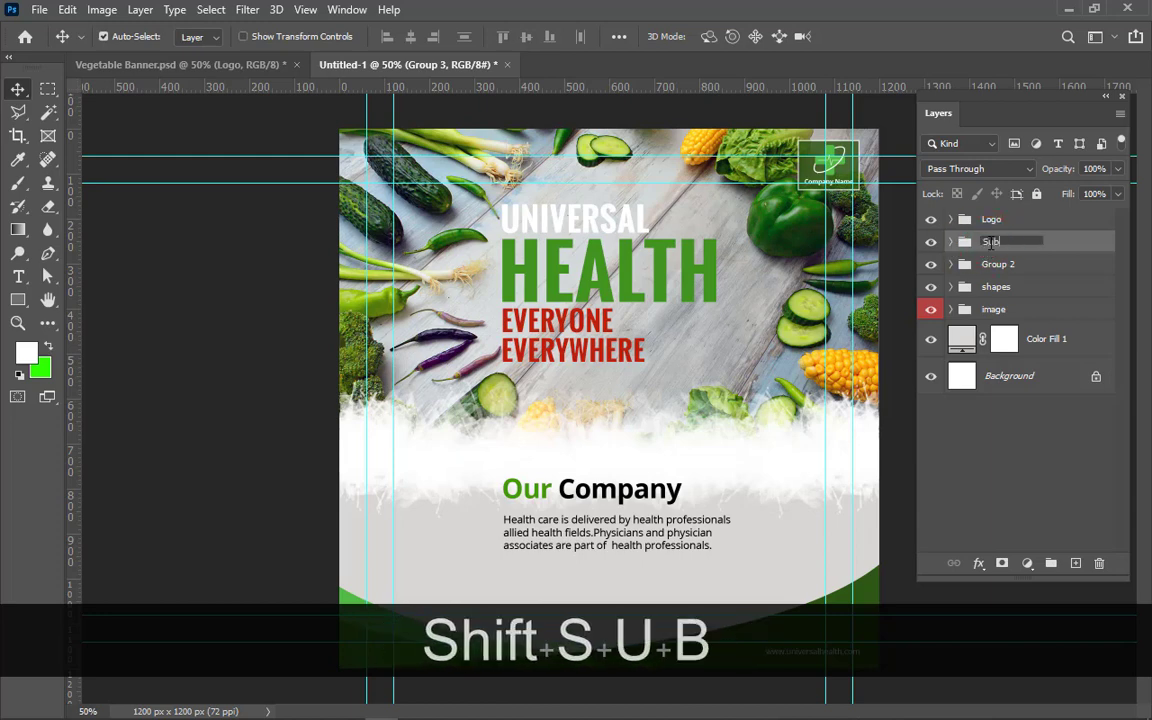
text(ta)
key(BackSpace)
text(itles)
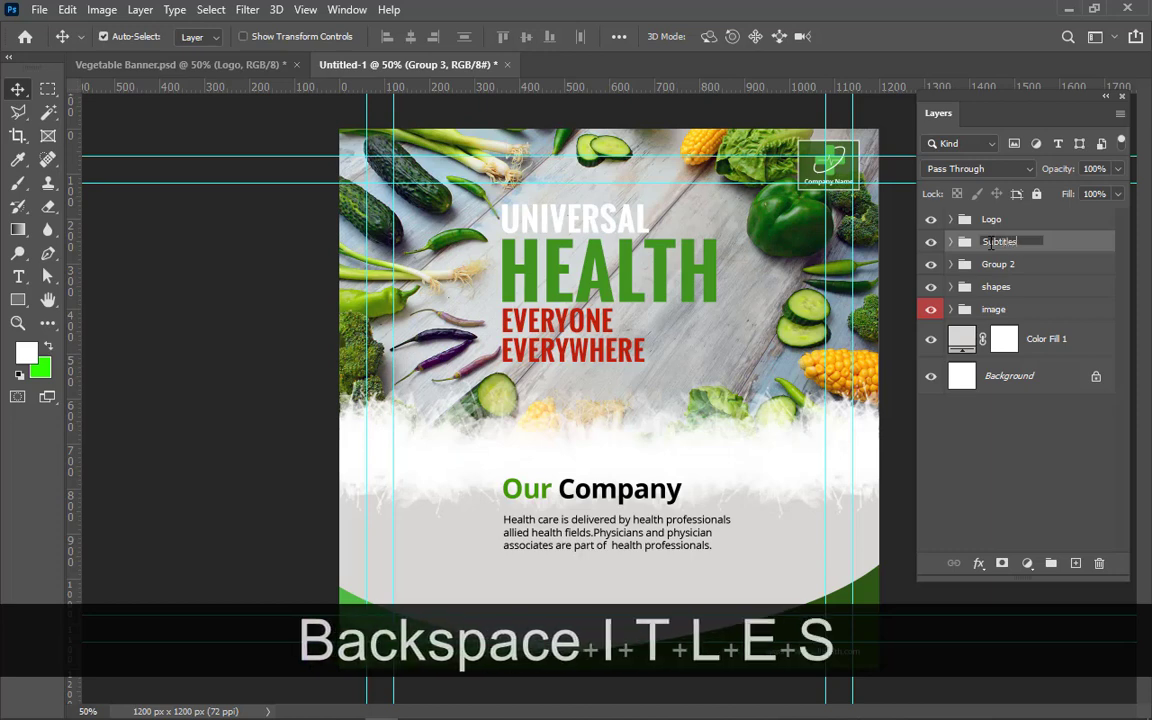
key(Return)
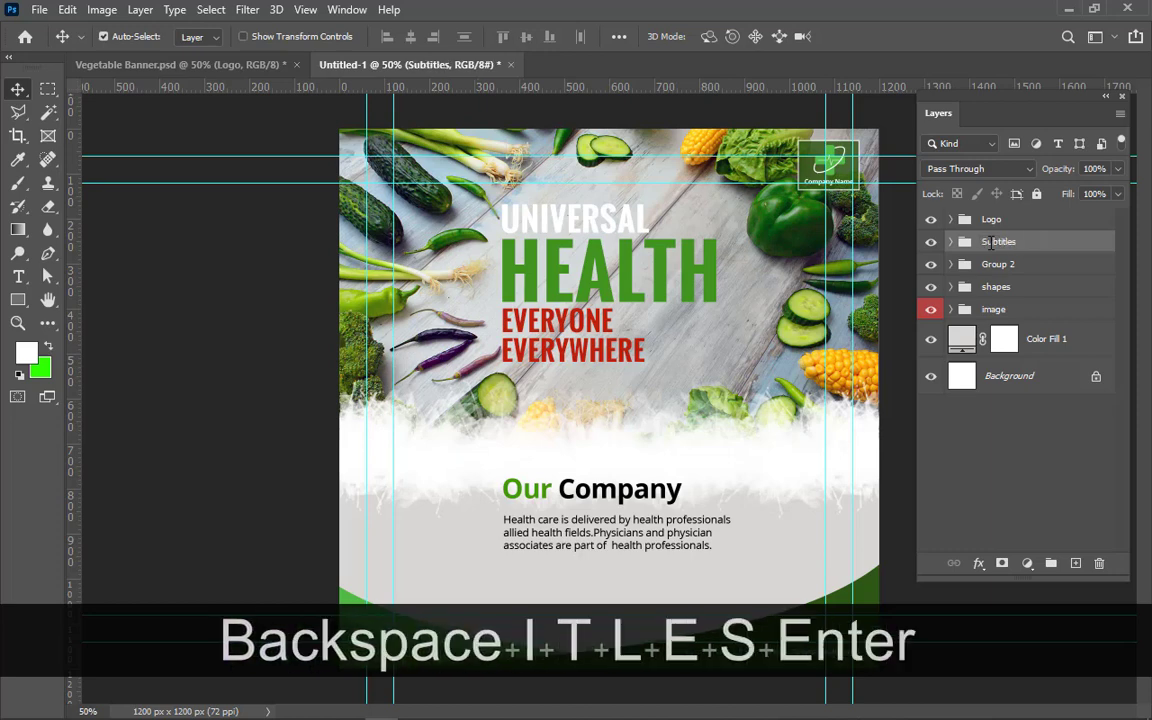
Step: Rename Group 2 in Untitled-1, which holds the headline text, as Main Text
click(931, 265)
click(931, 265)
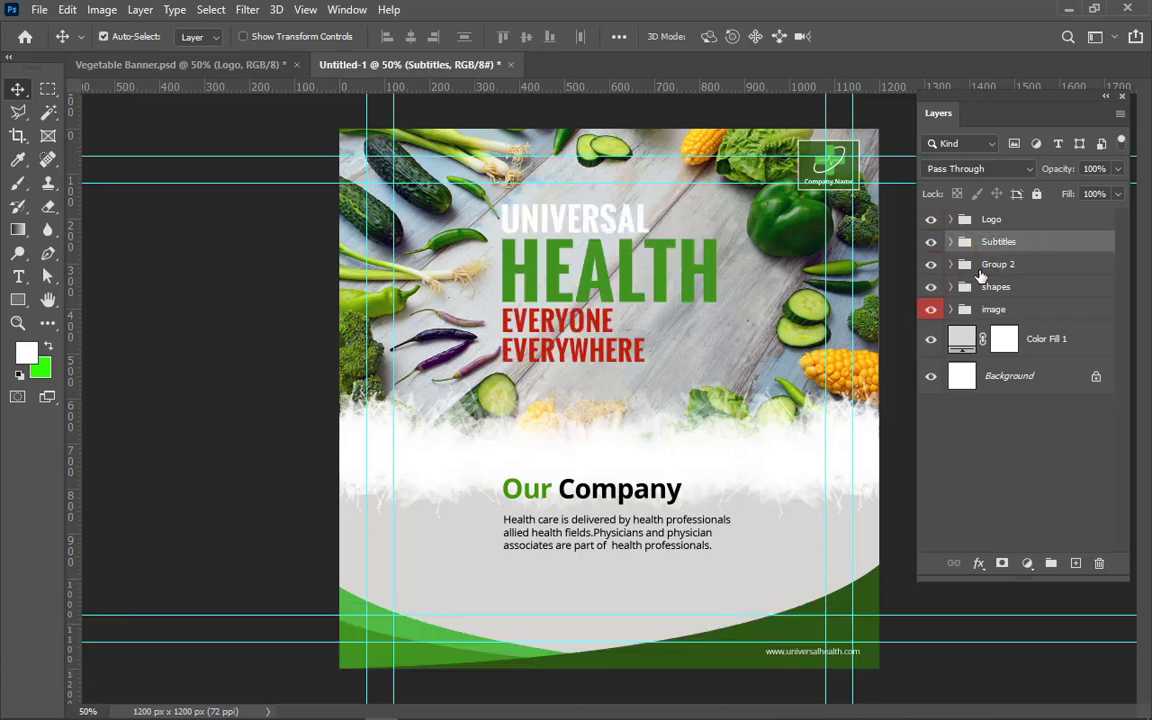
click(982, 275)
double_click(990, 270)
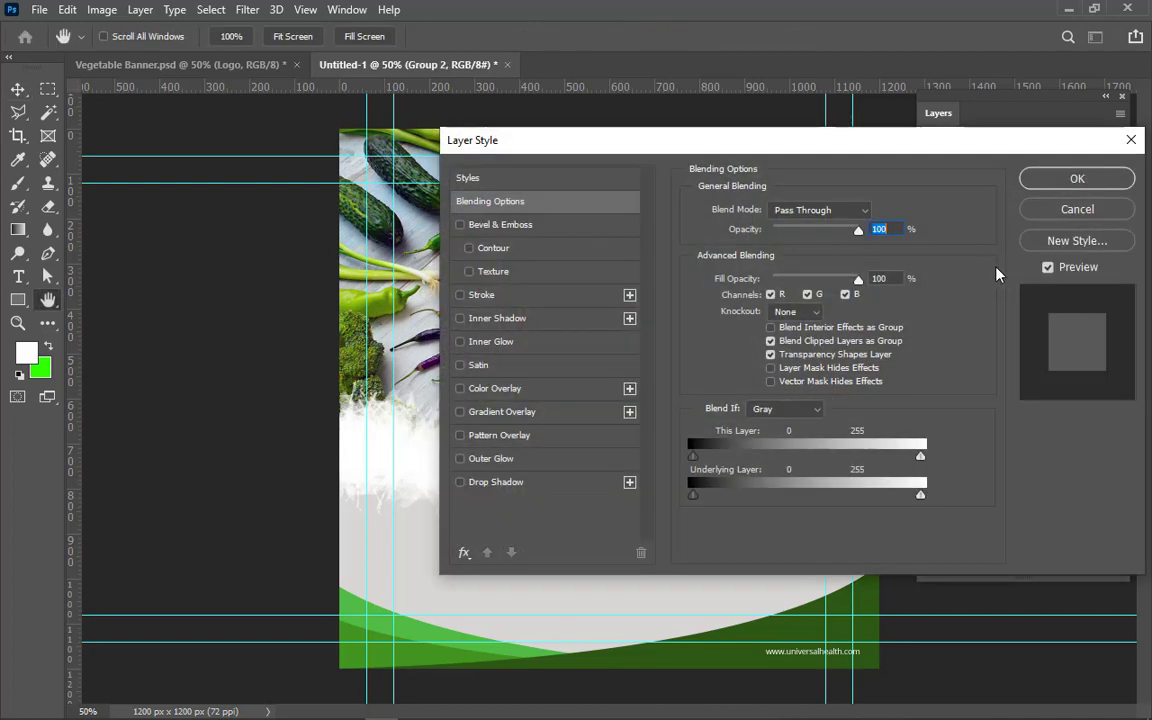
click(1077, 209)
double_click(999, 263)
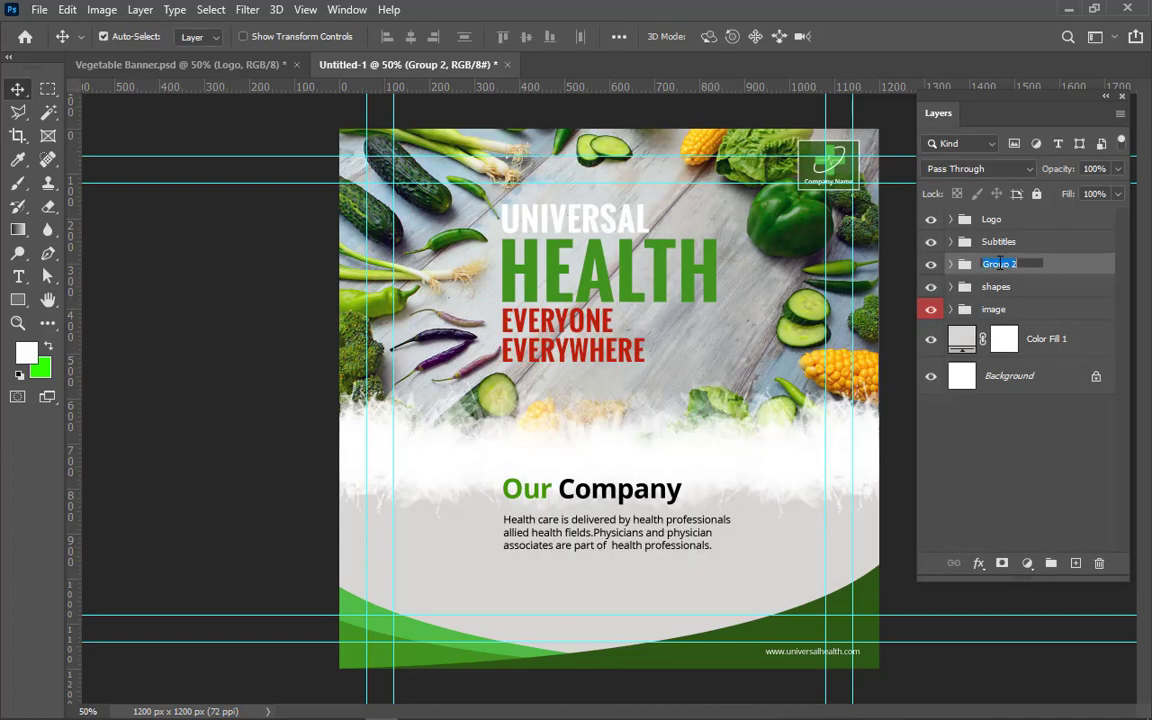
key(BackSpace)
text(Mai)
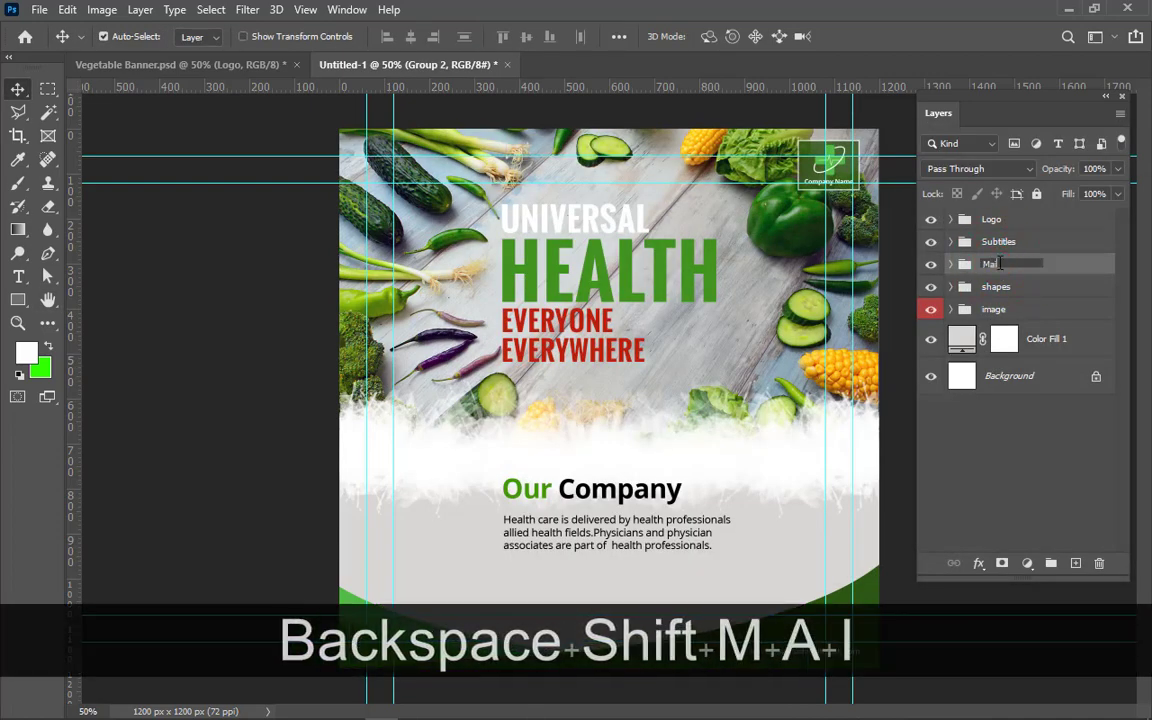
text(n Y)
key(BackSpace)
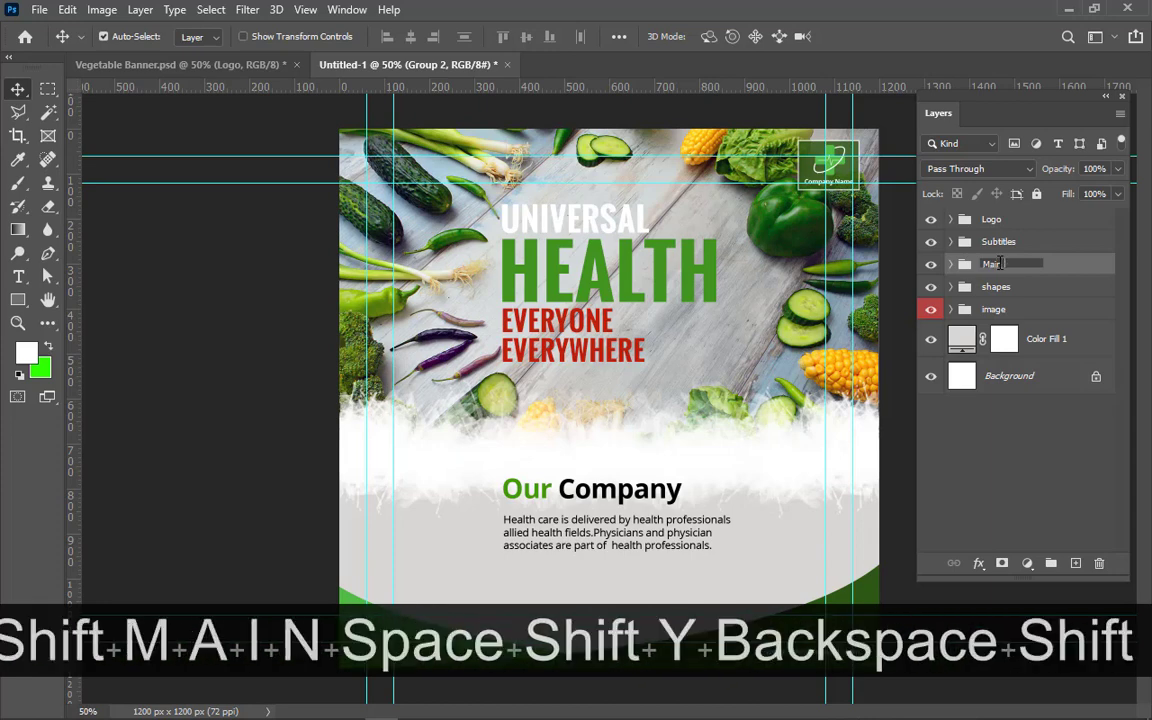
text(Text)
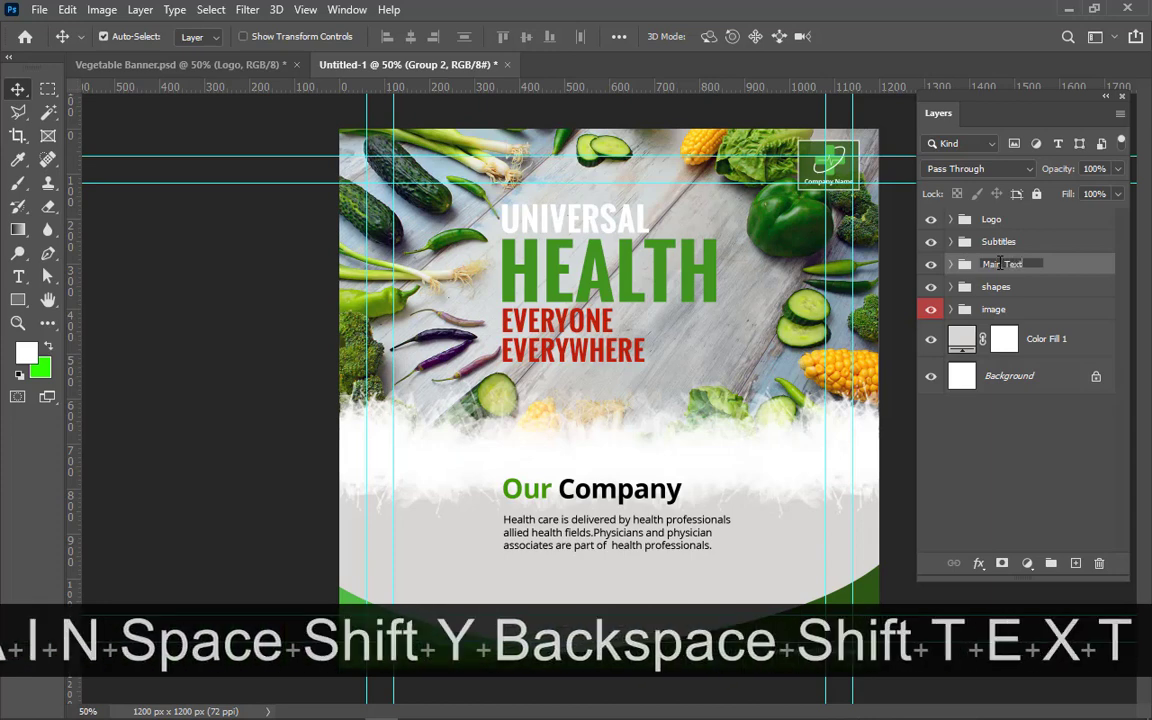
key(Return)
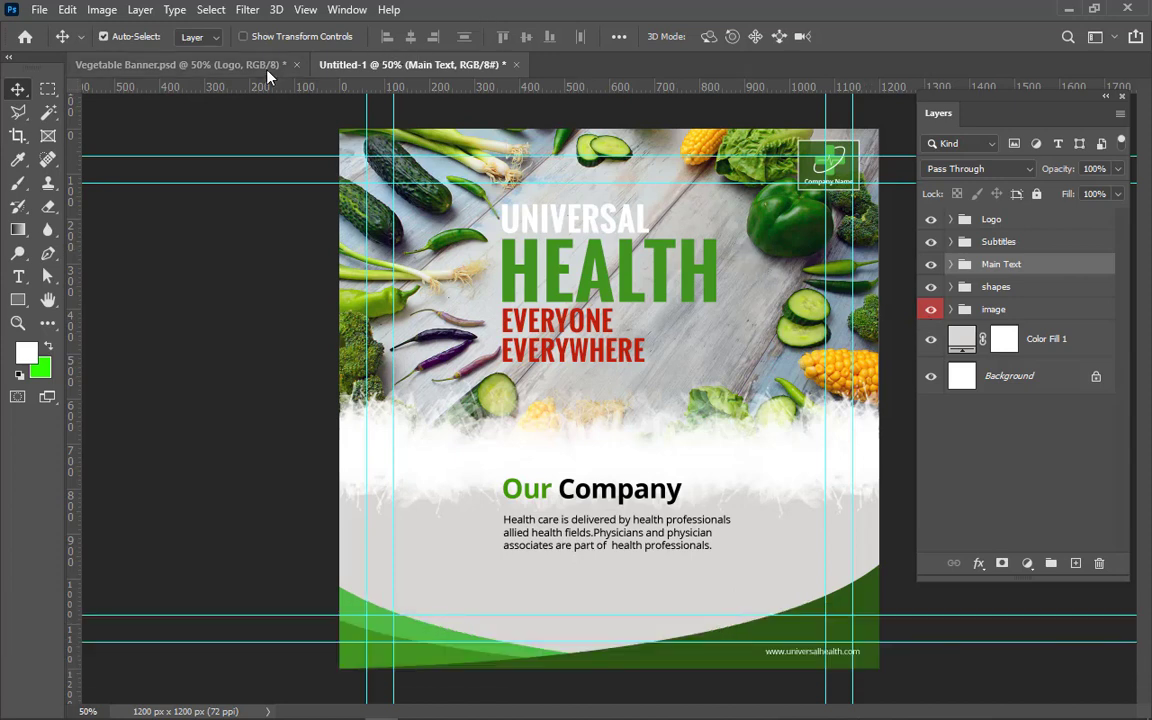
Step: Copy the Button group from Vegetable Banner into Untitled-1 at the same position
click(239, 62)
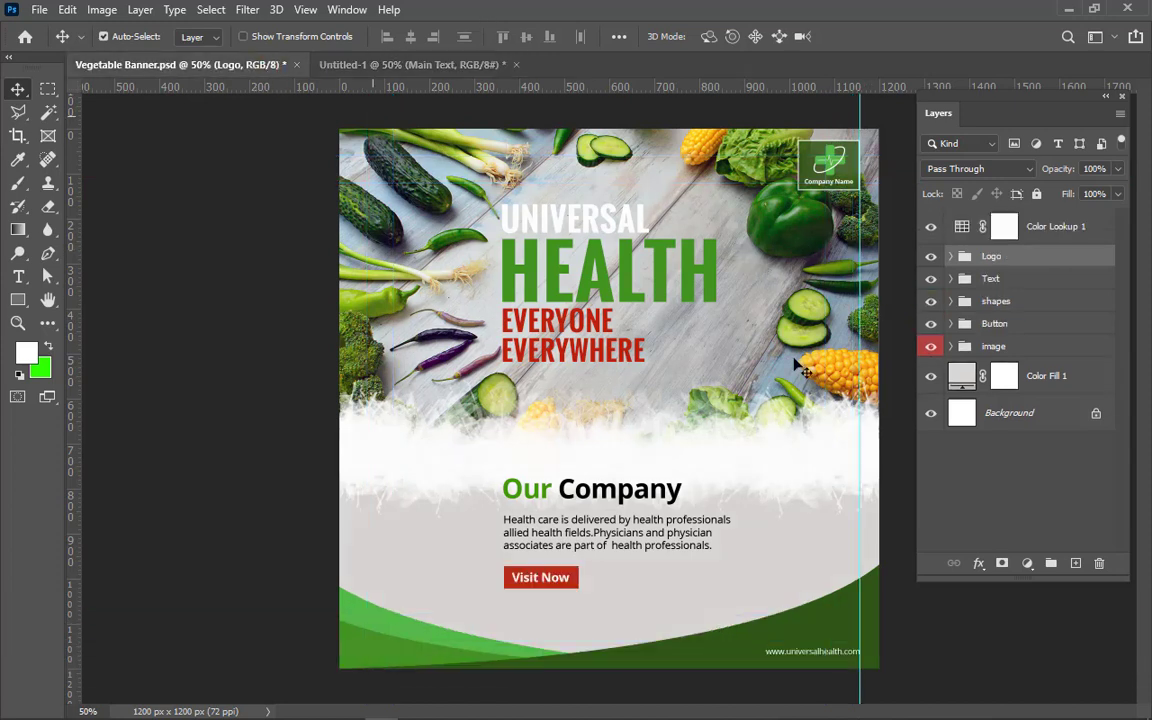
click(1025, 328)
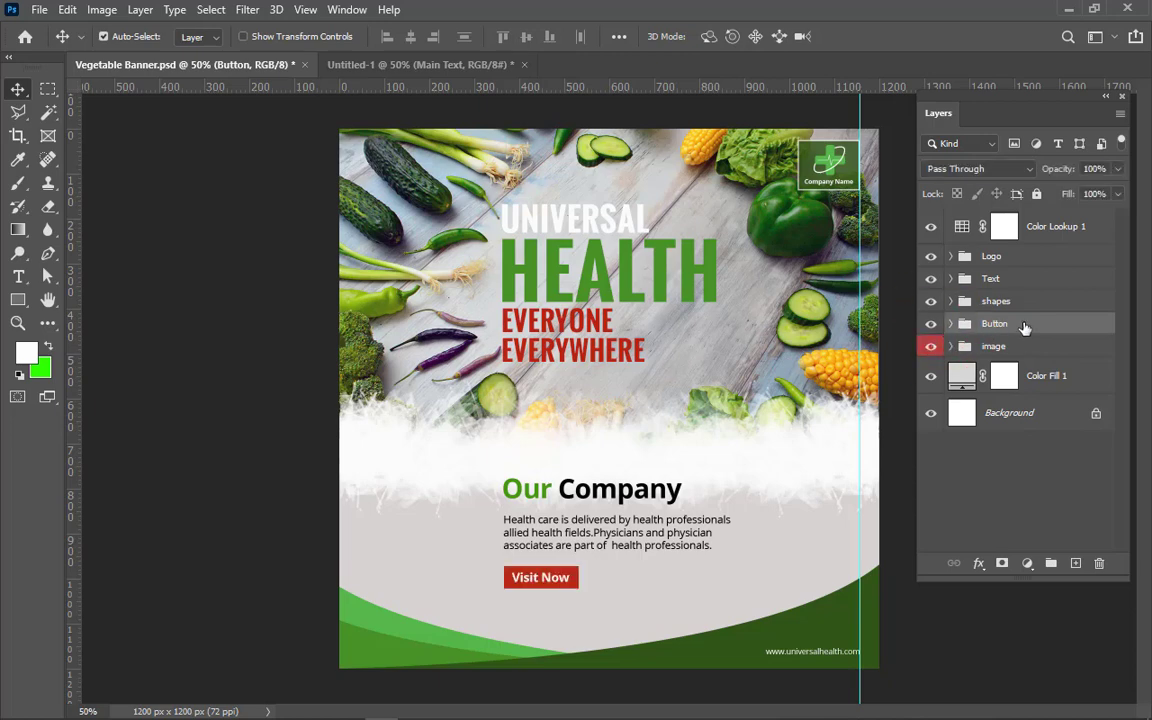
drag(1026, 327, 567, 573)
Step: Examine the whole banner composition in full-screen view and return to the standard screen mode
key(ctrl+shift+KP_Subtract)
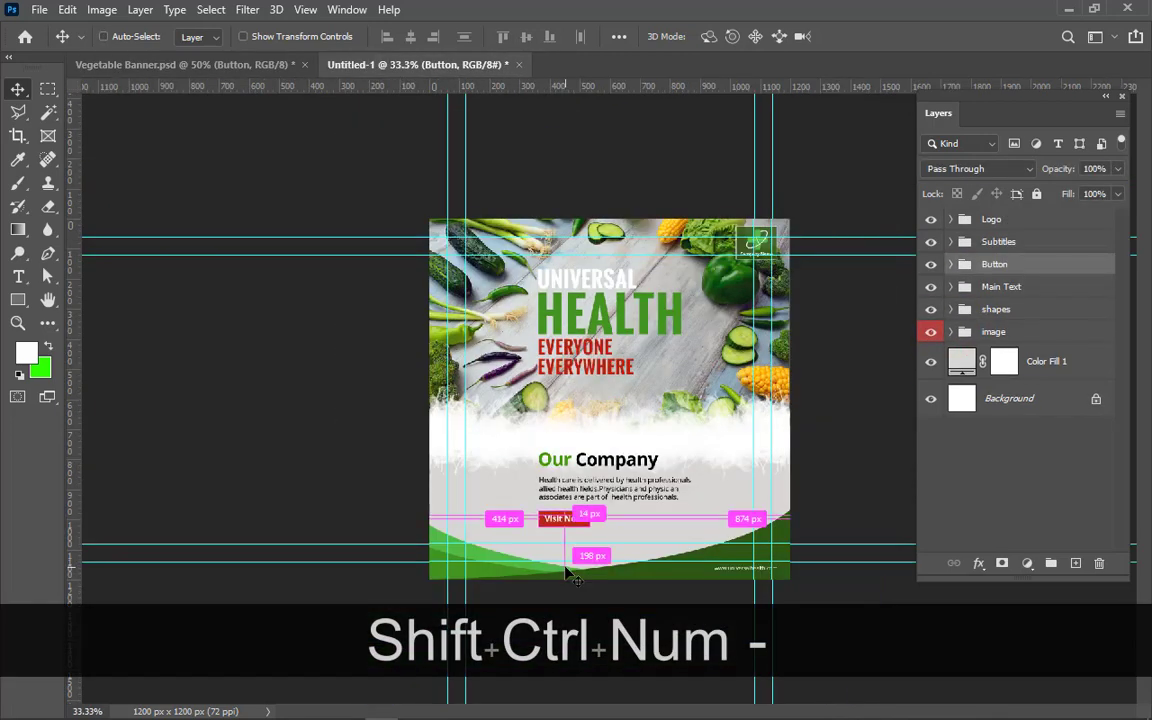
key(ctrl+space)
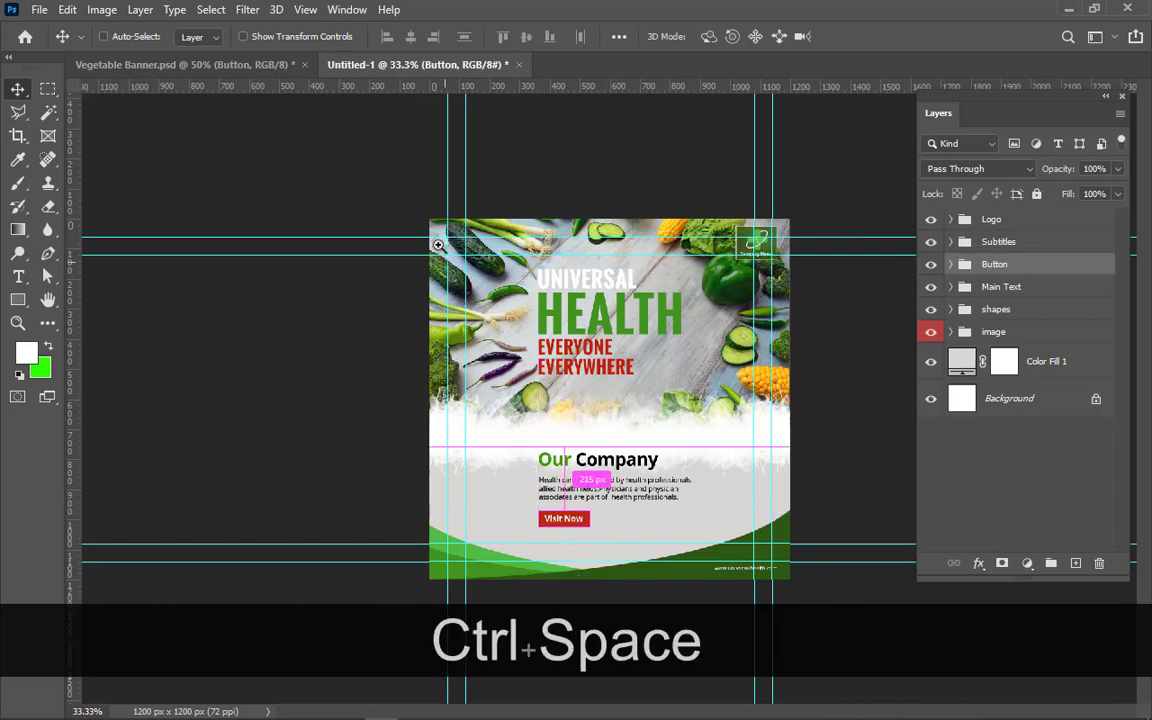
drag(424, 219, 791, 581)
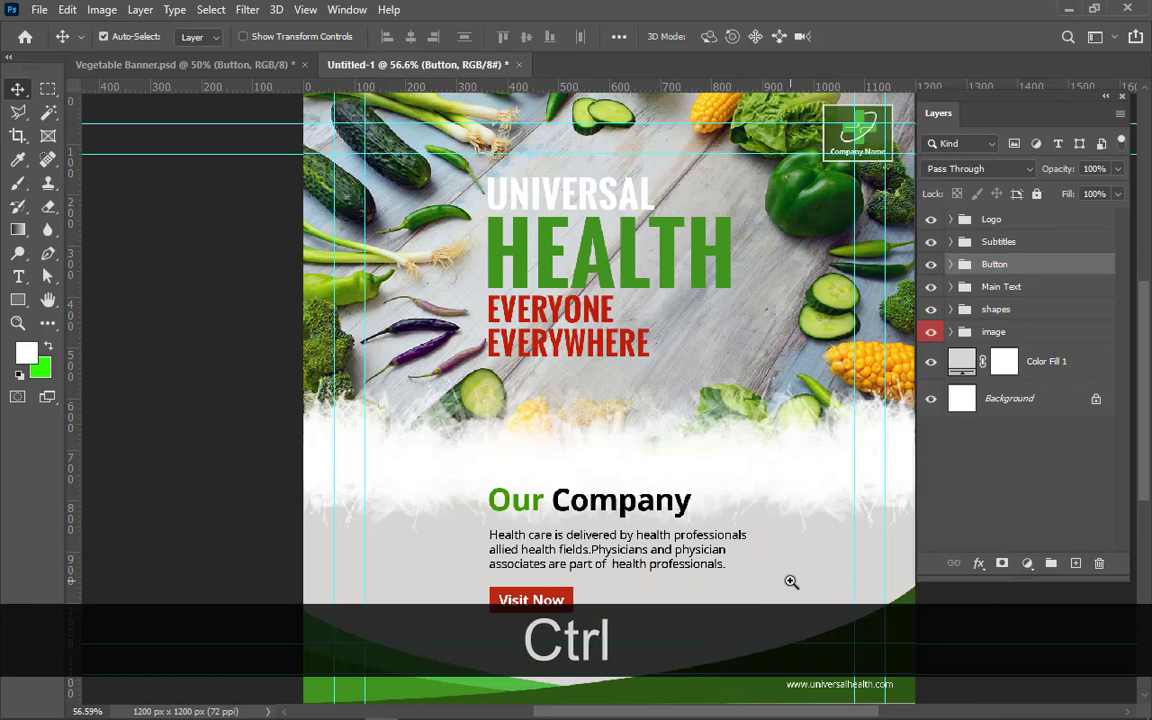
key(f)
key(f)
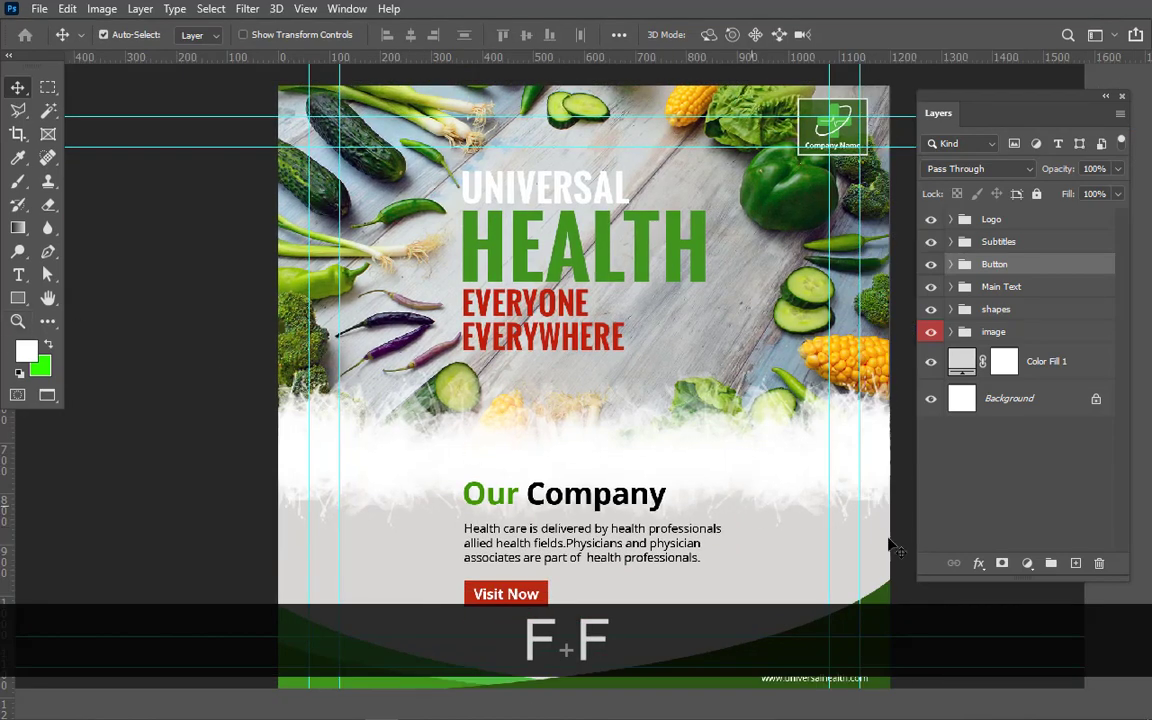
key(f)
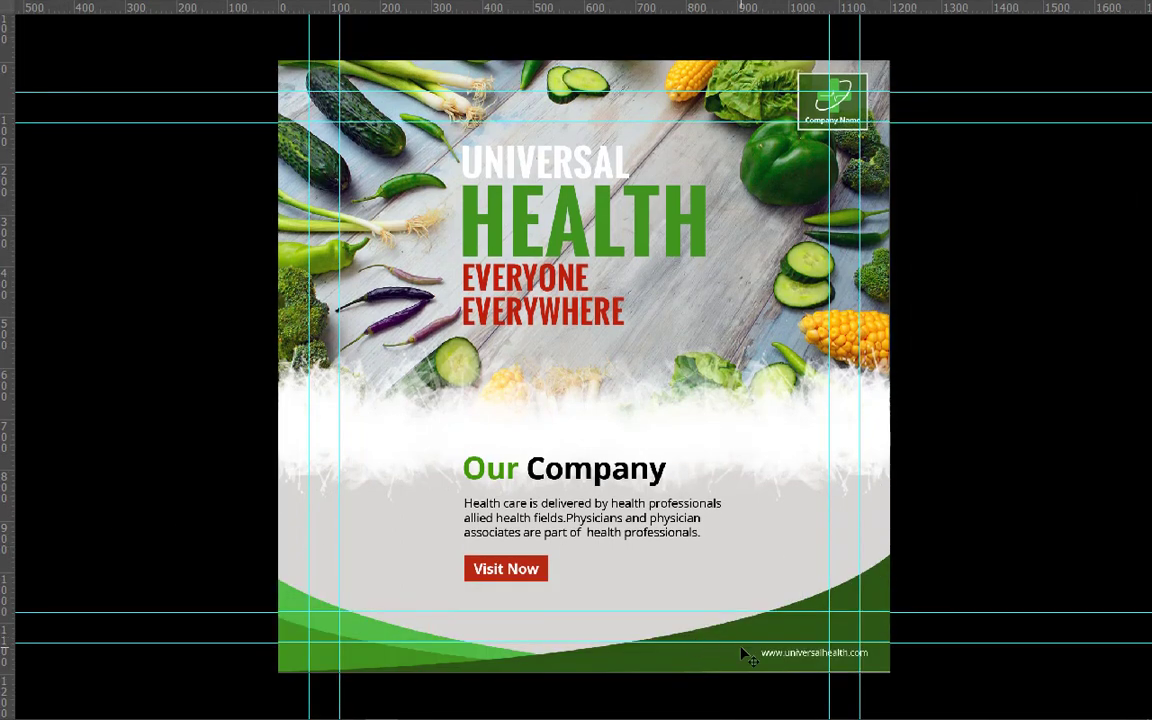
key(f)
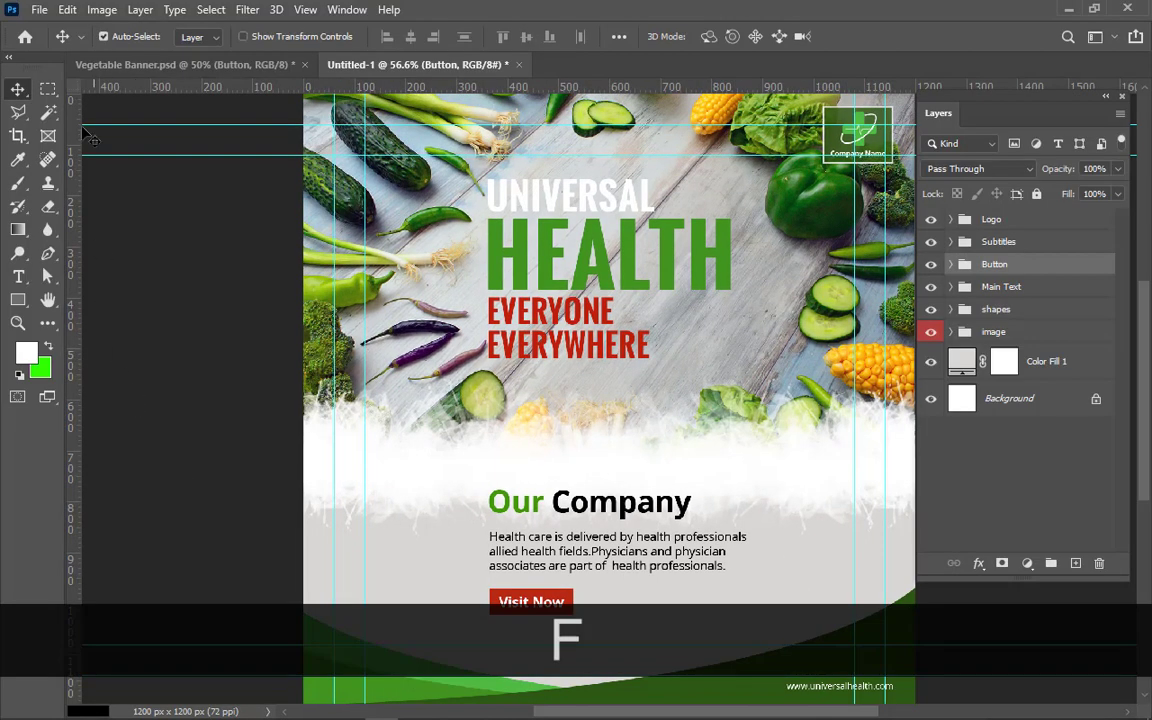
Step: Stamp all visible layers into a new merged layer above the Logo group
click(39, 9)
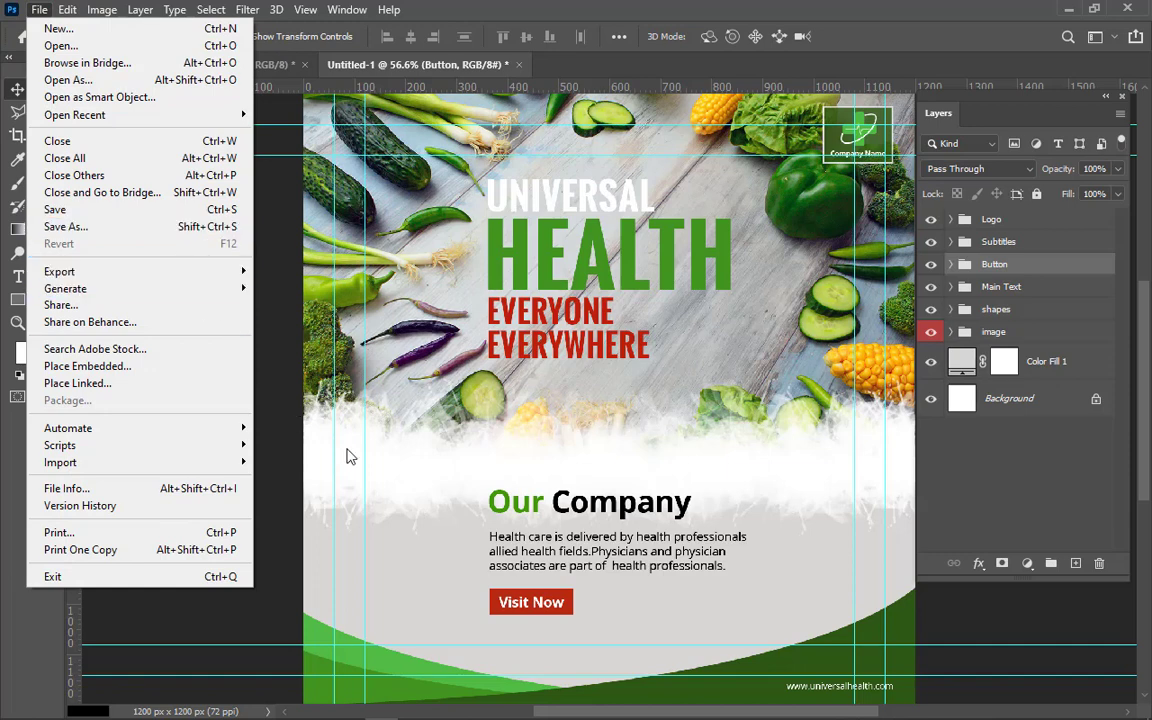
click(1042, 230)
click(1043, 229)
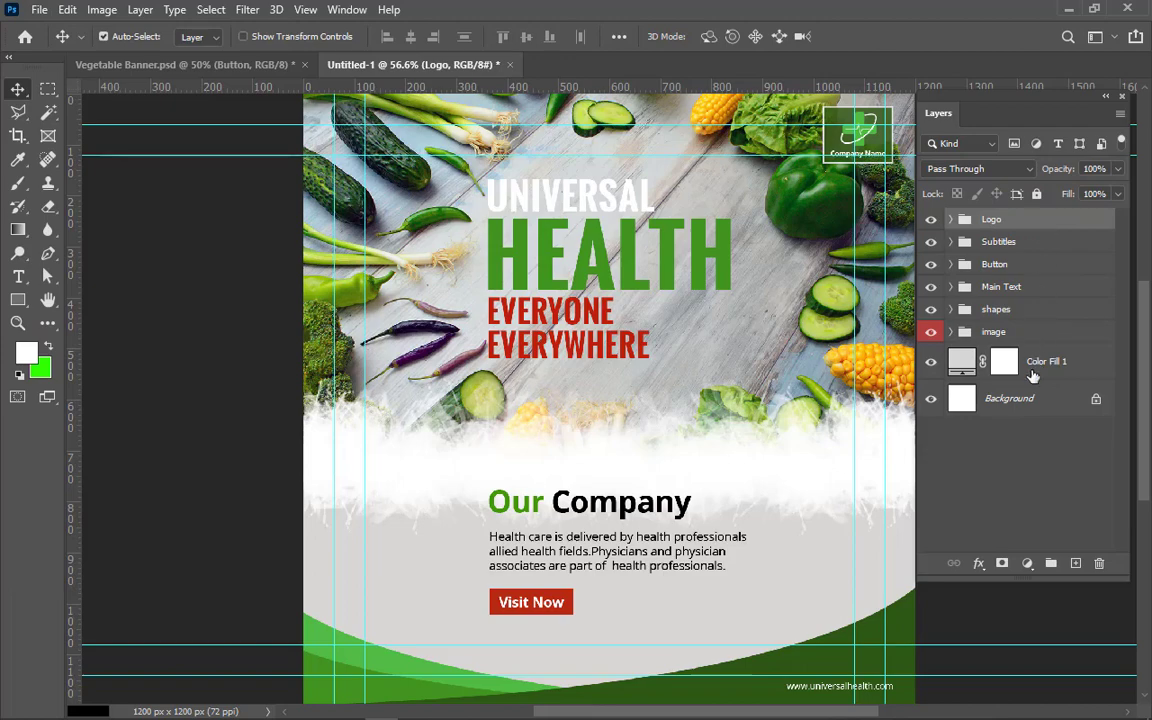
key(ctrl+shift+alt+e)
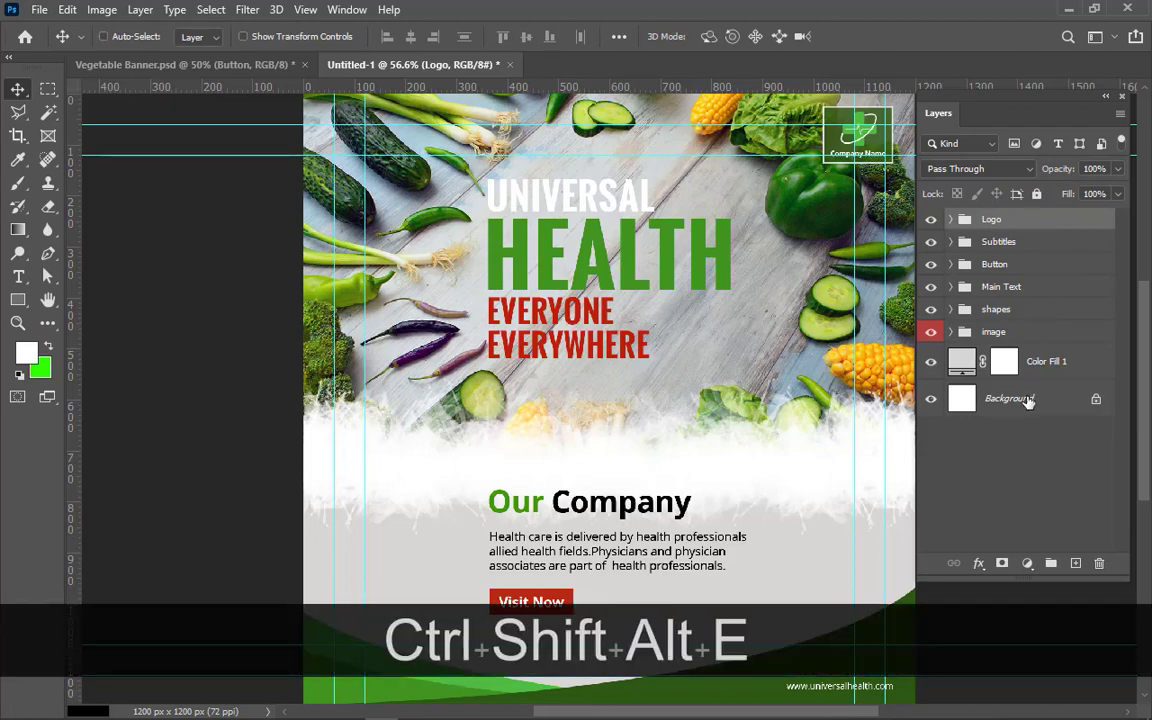
Step: Quick-export the merged layer as a JPG named Vegetable Banner j in the desktop's Vegetable Banner folder
right_click(1100, 234)
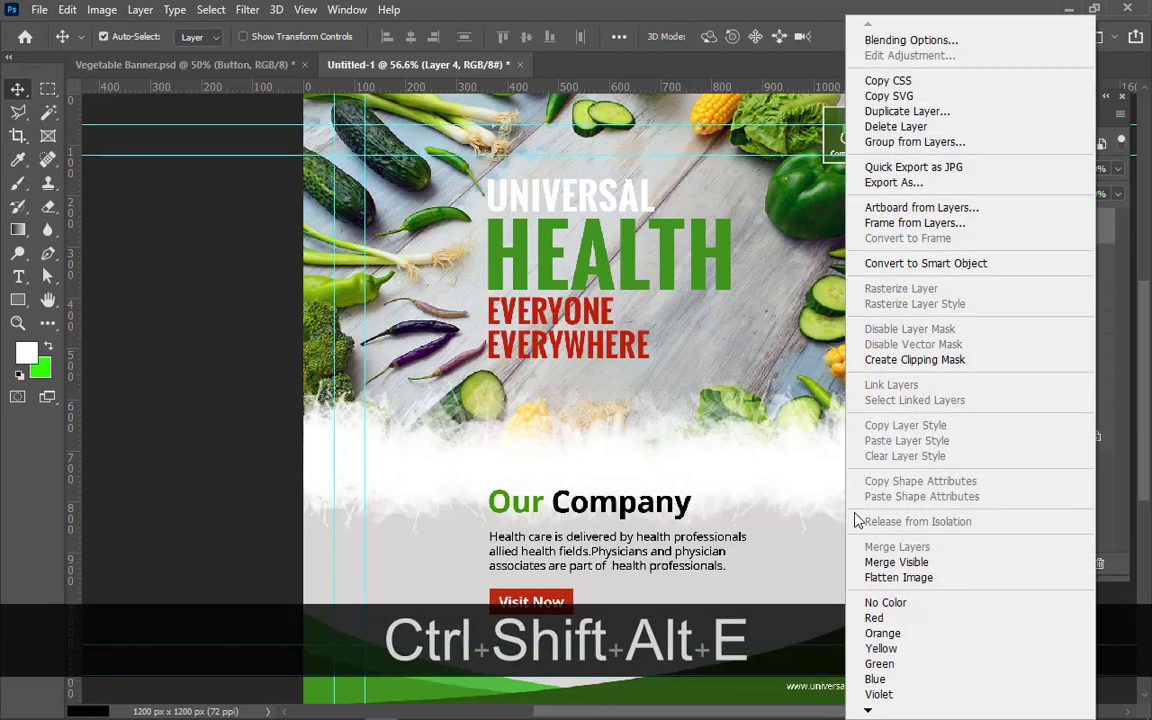
click(935, 172)
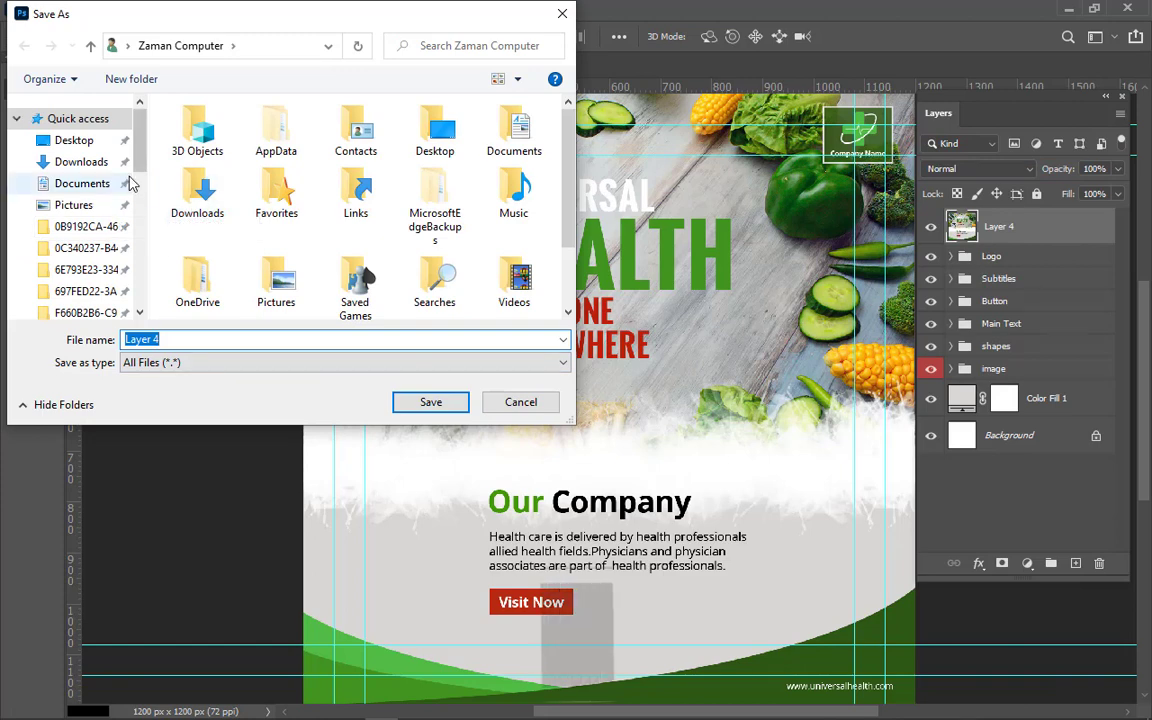
click(112, 141)
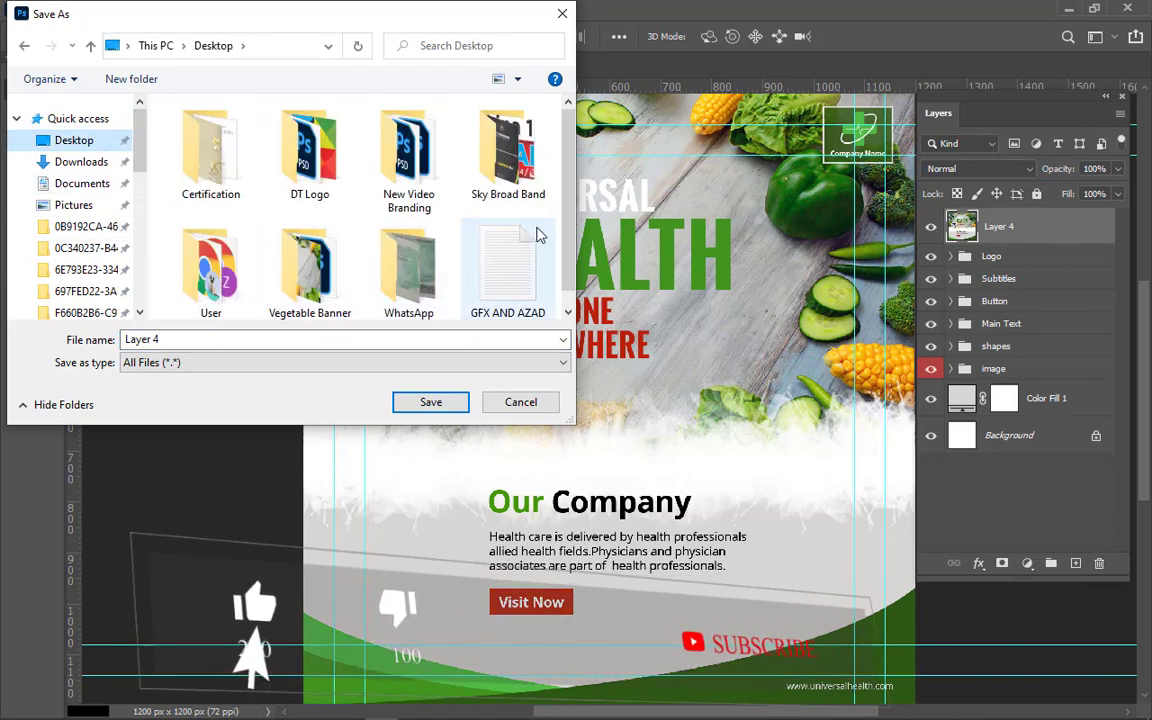
double_click(310, 268)
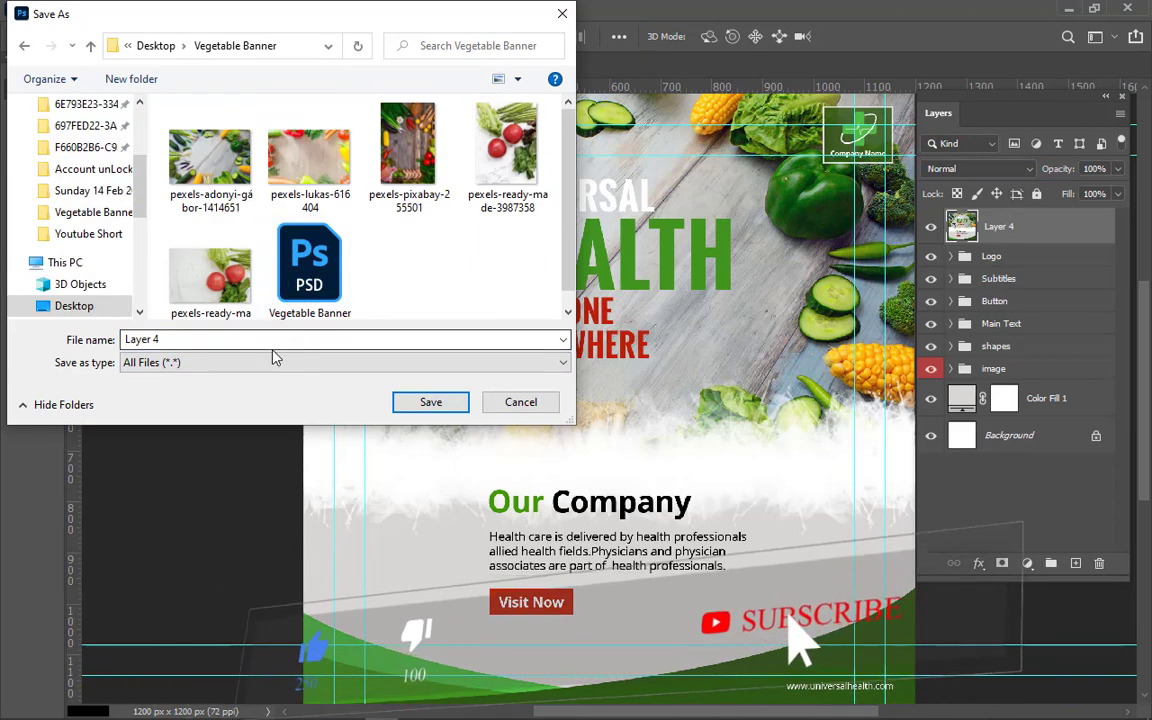
click(290, 305)
click(218, 342)
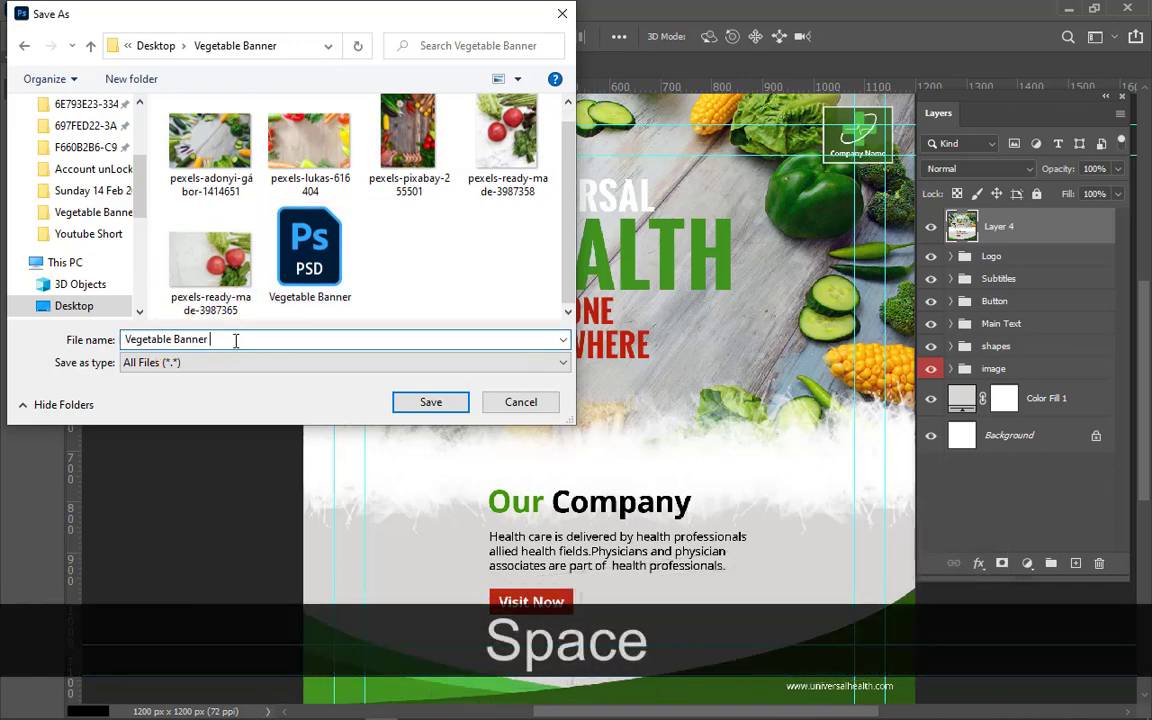
text(J)
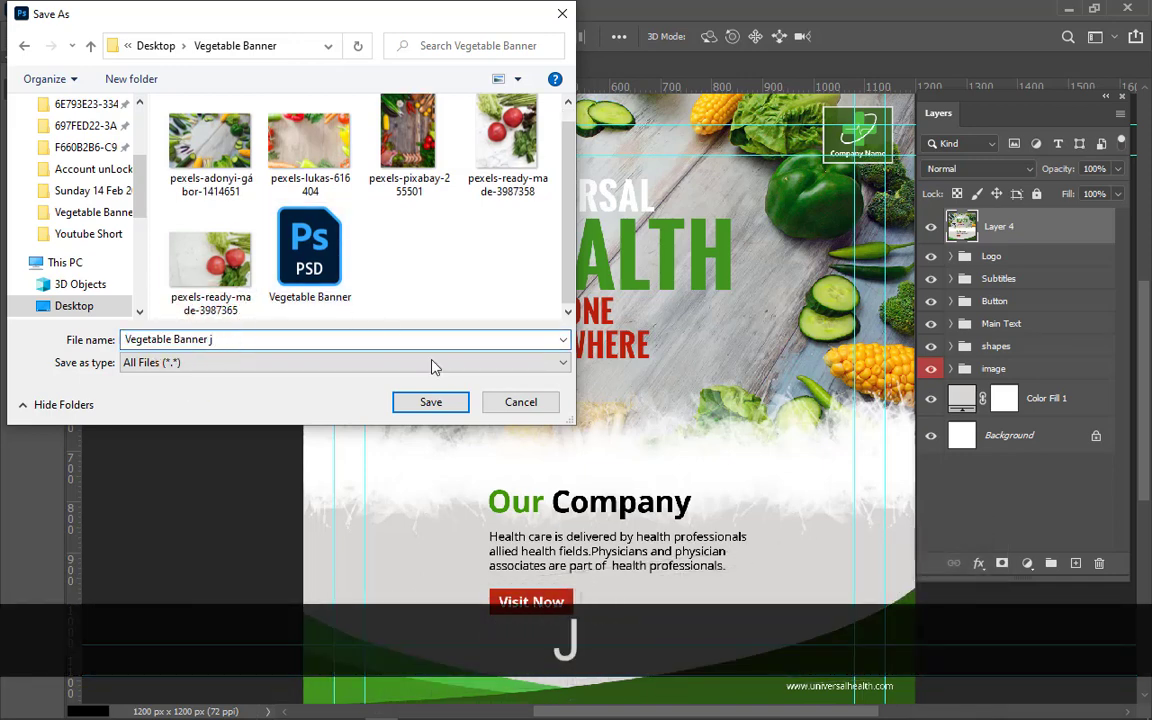
click(440, 404)
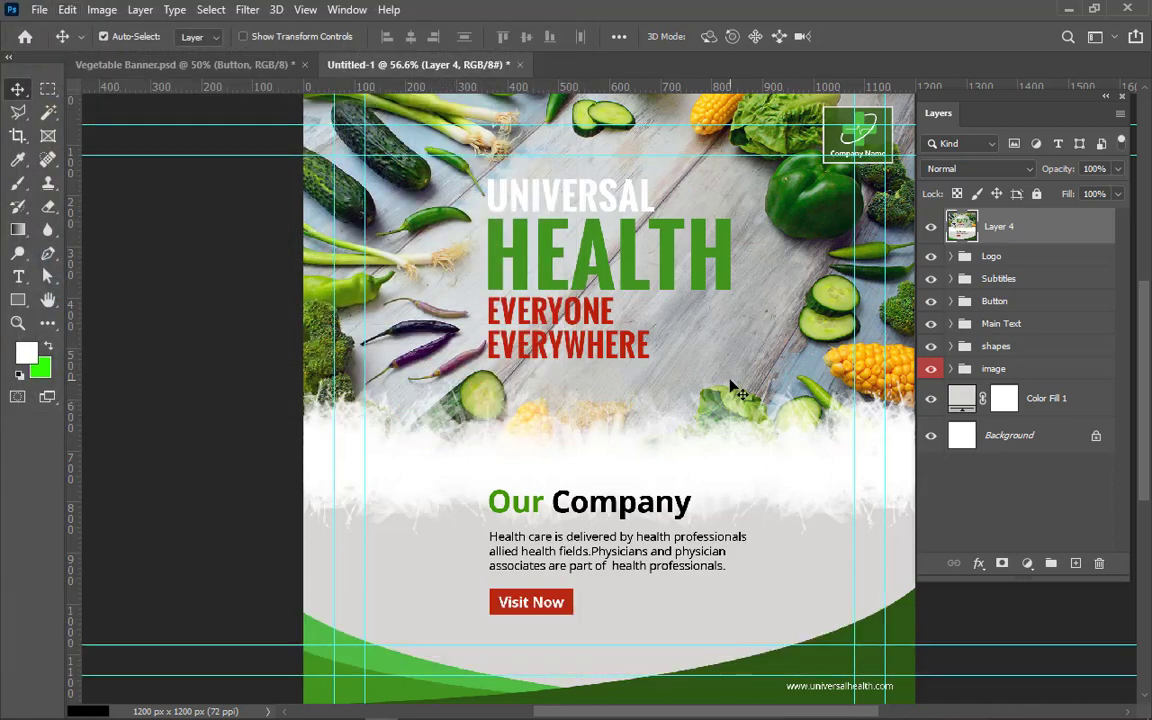
Step: Switch to the Vegetable Banner folder in File Explorer and open the exported Vegetable Banner j image
click(1066, 9)
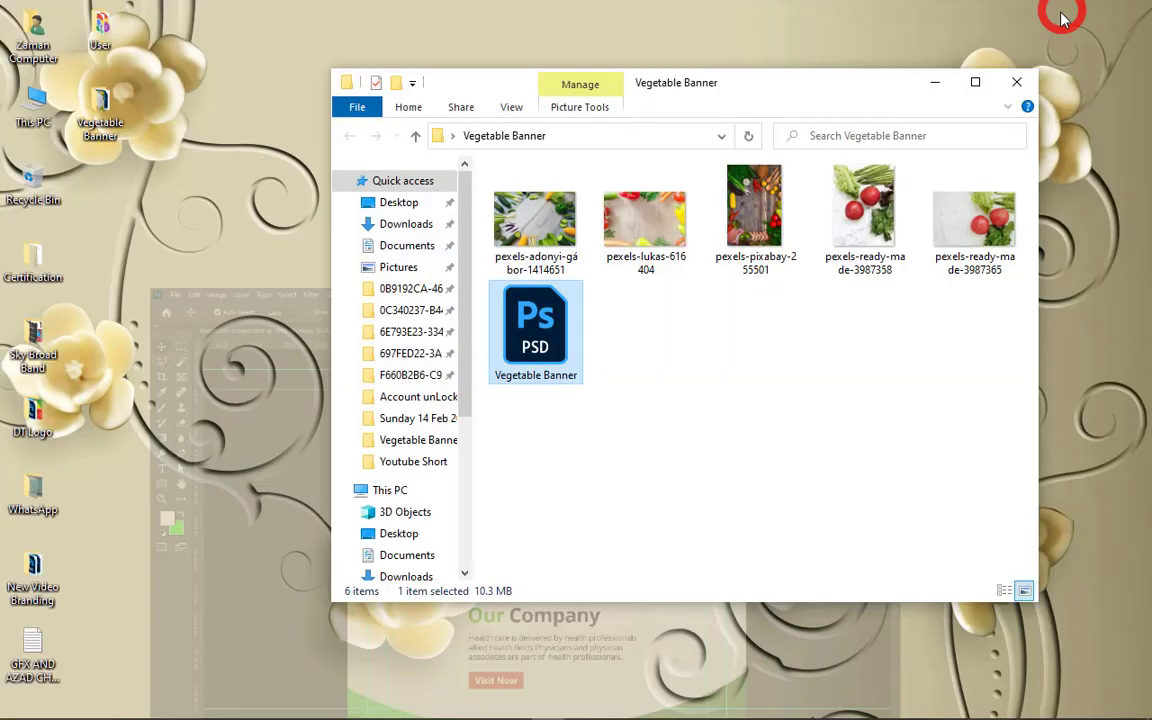
click(975, 82)
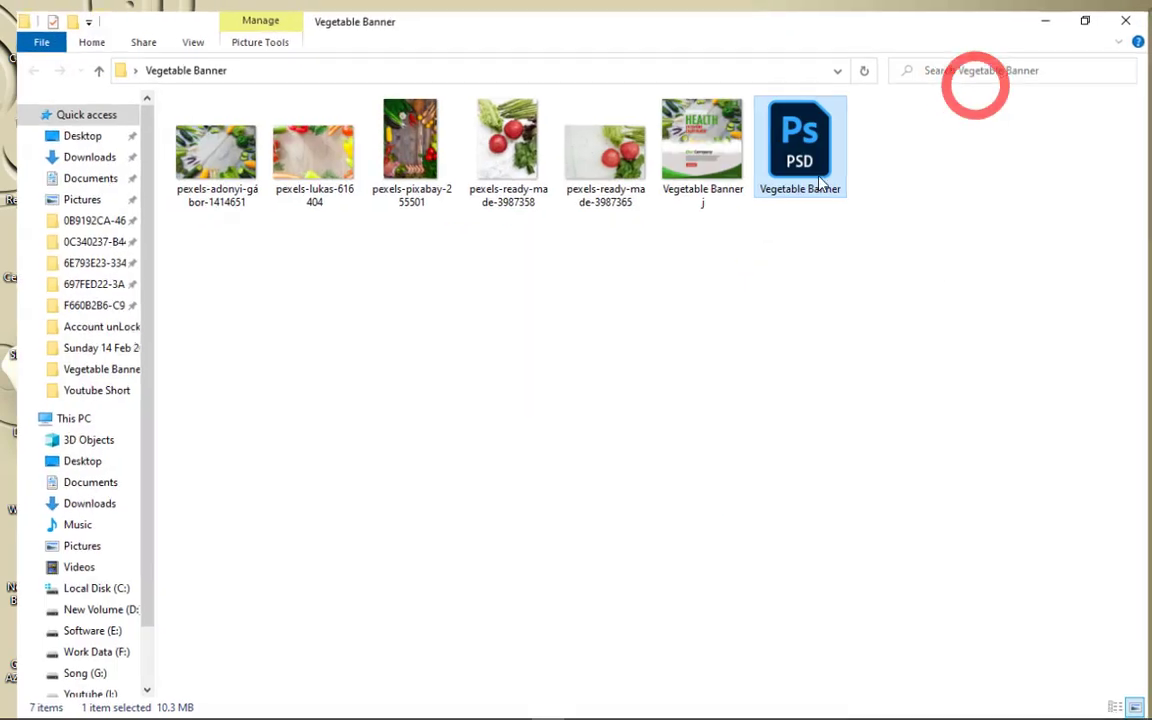
click(455, 316)
double_click(737, 163)
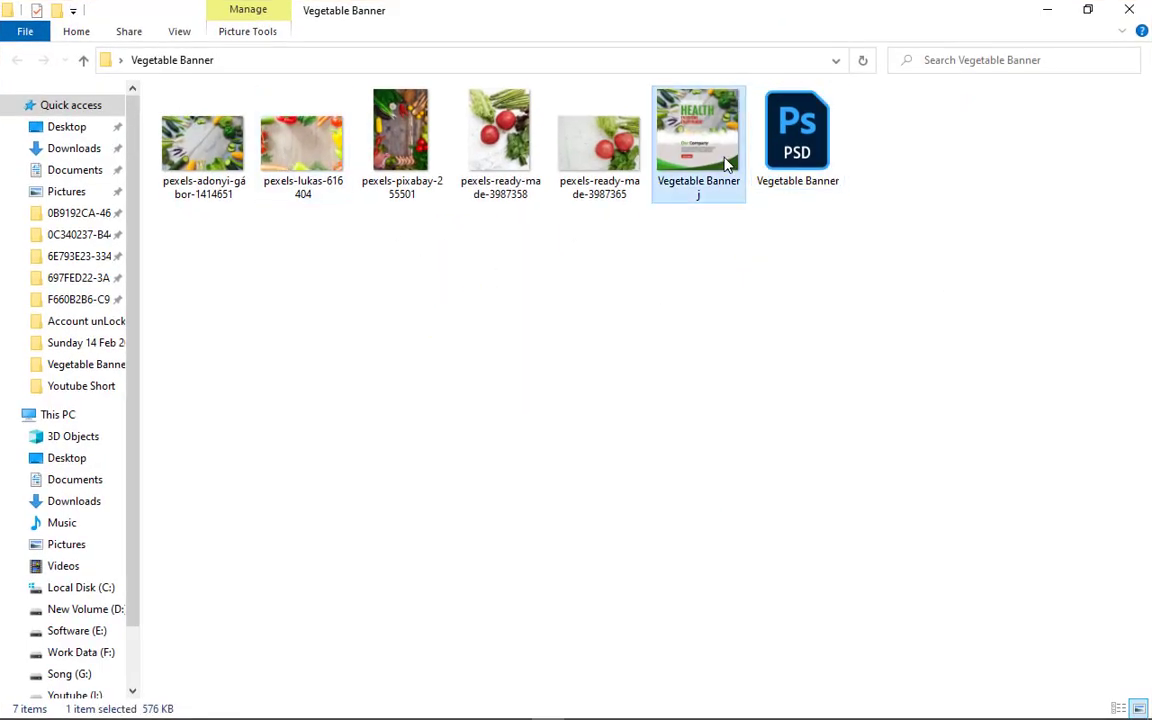